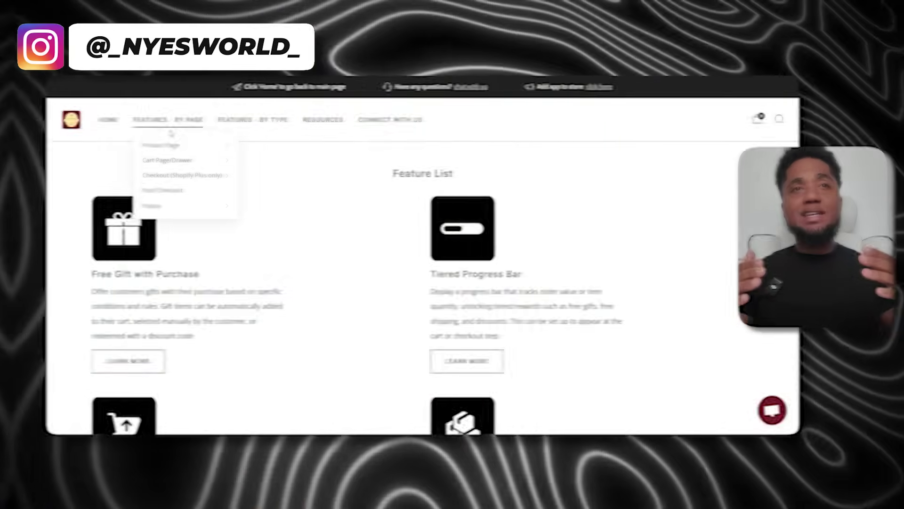
# Bring up the Monk demo store's Feature List via Features - By Type, showing Tiered Progress Bar.
pyautogui.moveTo(158, 168)
pyautogui.moveTo(243, 119)
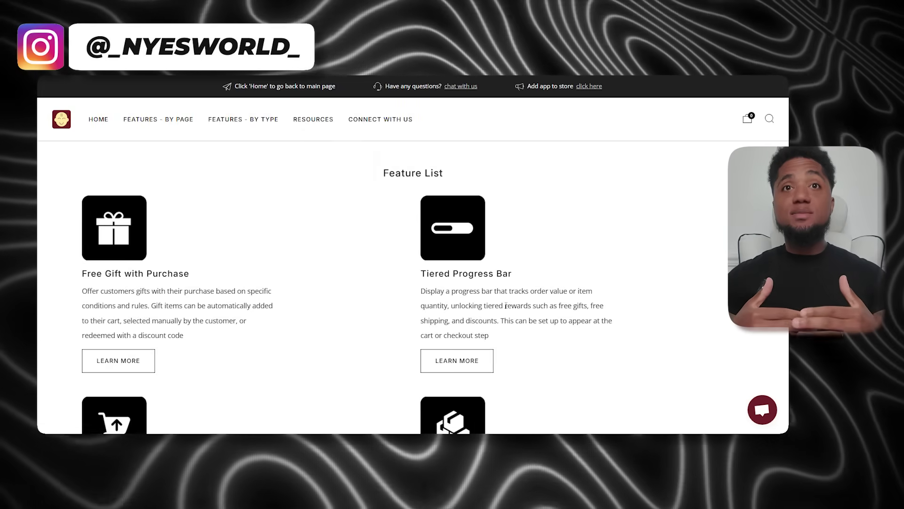
# Open the Tiered Progress Bar demo page and browse its cart and checkout progress bar examples.
pyautogui.scroll(-4, 505, 306)
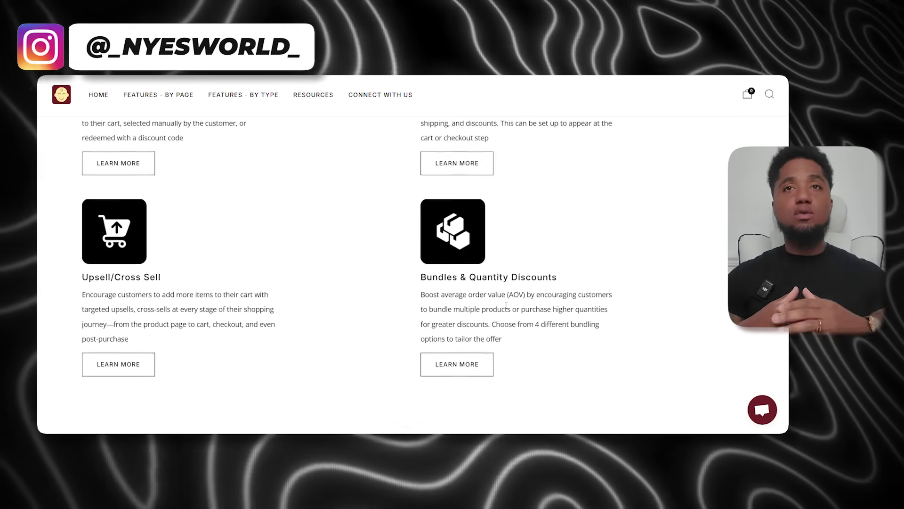
pyautogui.scroll(-1, 506, 306)
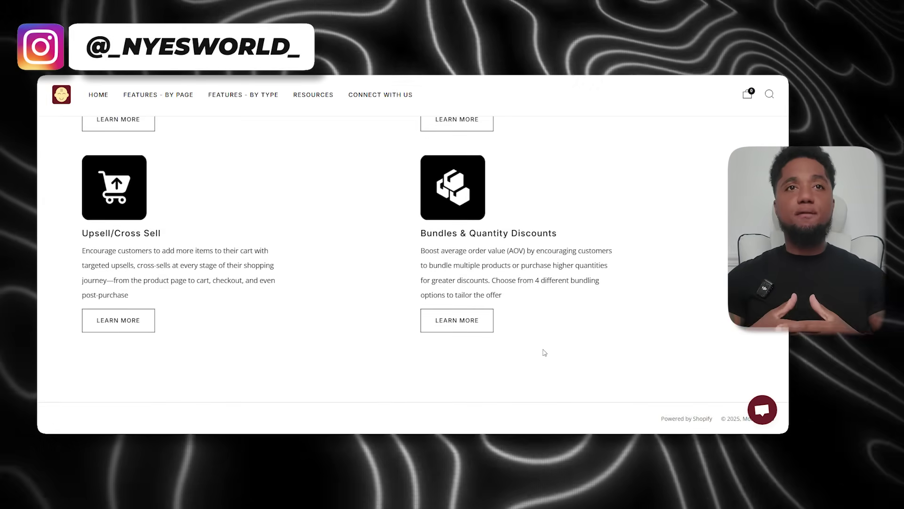
pyautogui.scroll(5, 545, 352)
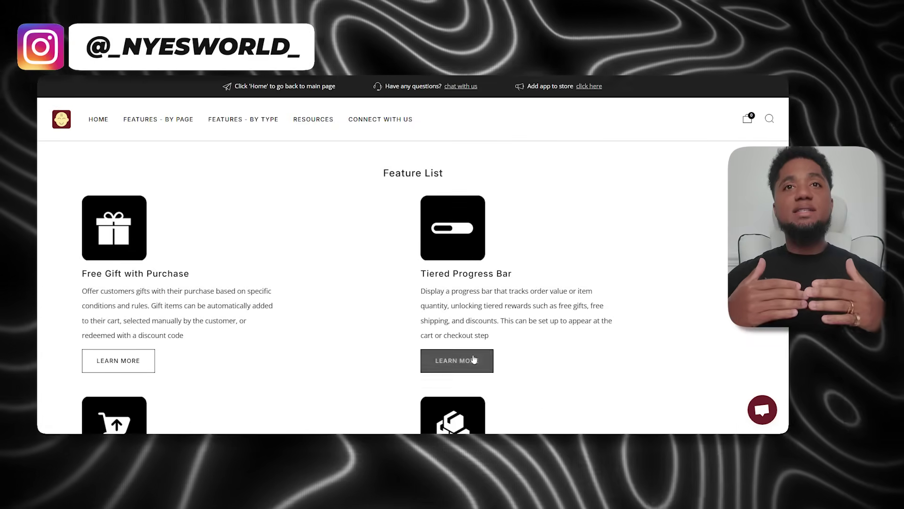
pyautogui.click(469, 364)
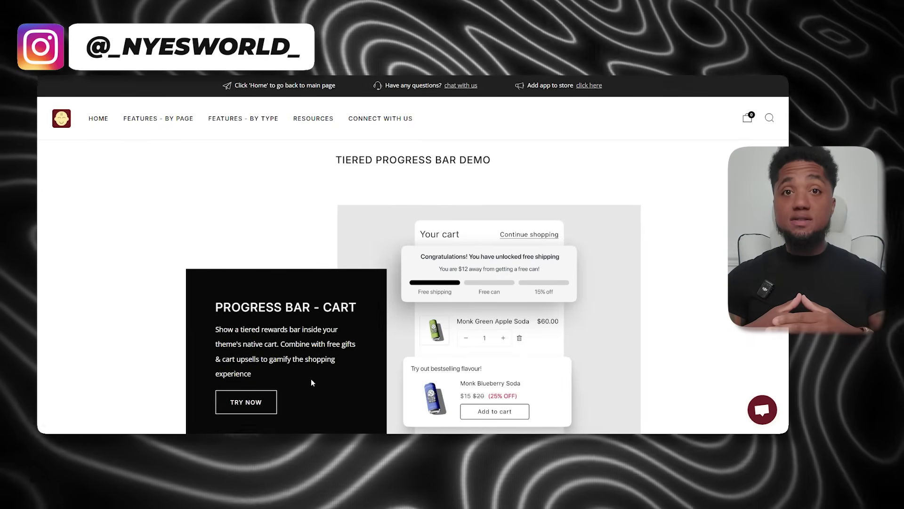
pyautogui.scroll(-5, 311, 379)
pyautogui.scroll(-6, 312, 382)
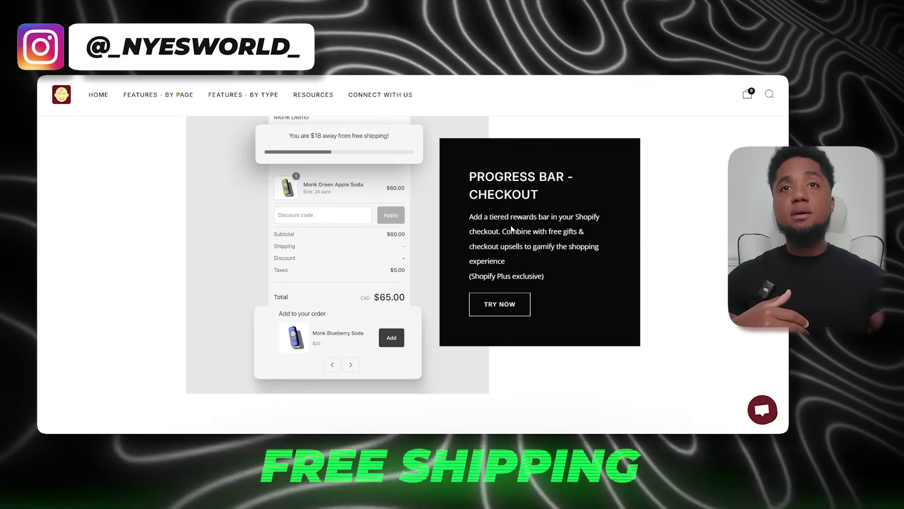
pyautogui.scroll(8, 499, 303)
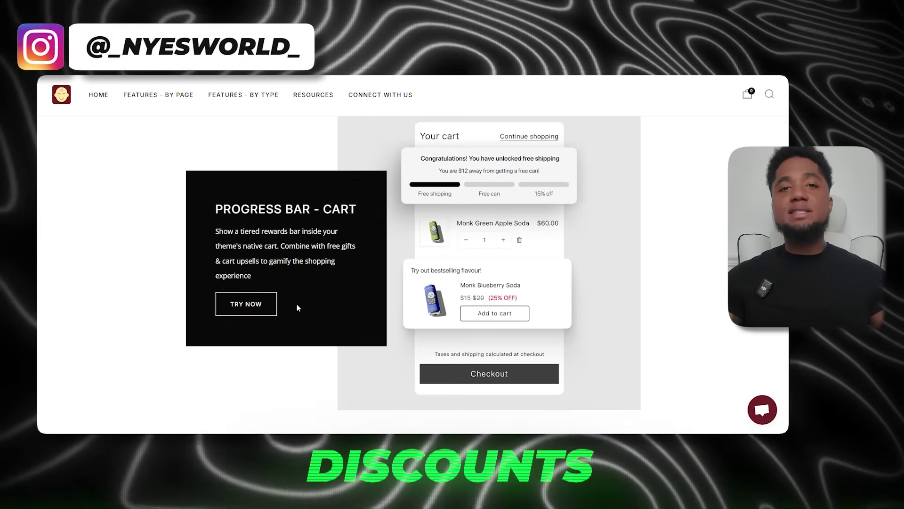
# Open the Matcha Soda Pack try-out product and review its Rules & Triggers and Customisation & Display details.
pyautogui.click(255, 305)
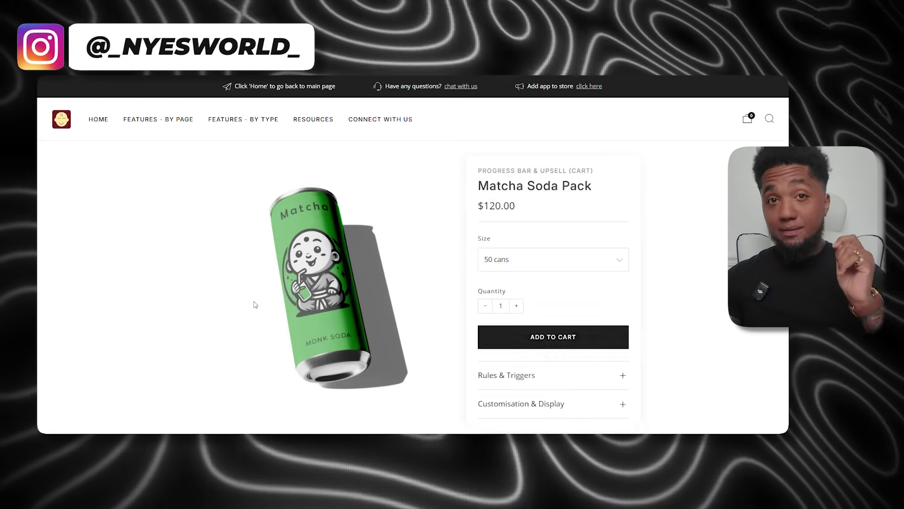
pyautogui.scroll(-2, 586, 288)
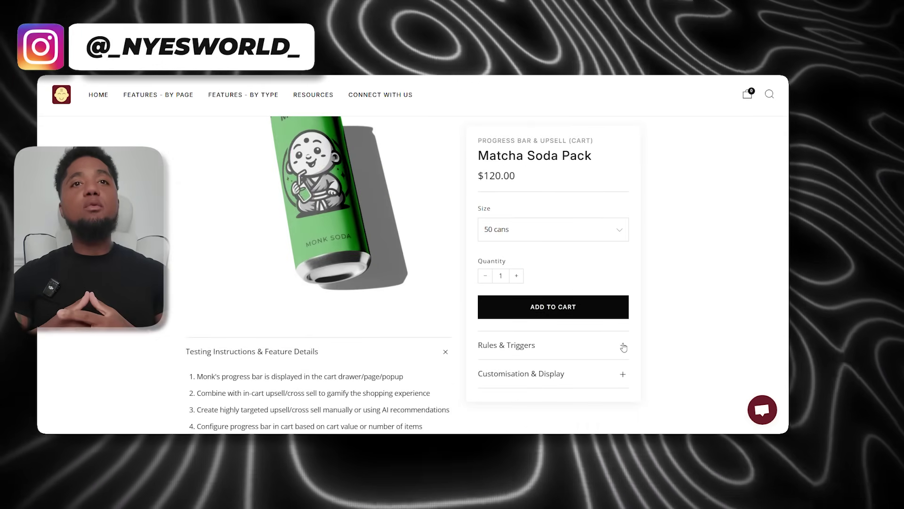
pyautogui.click(622, 345)
pyautogui.scroll(-4, 621, 346)
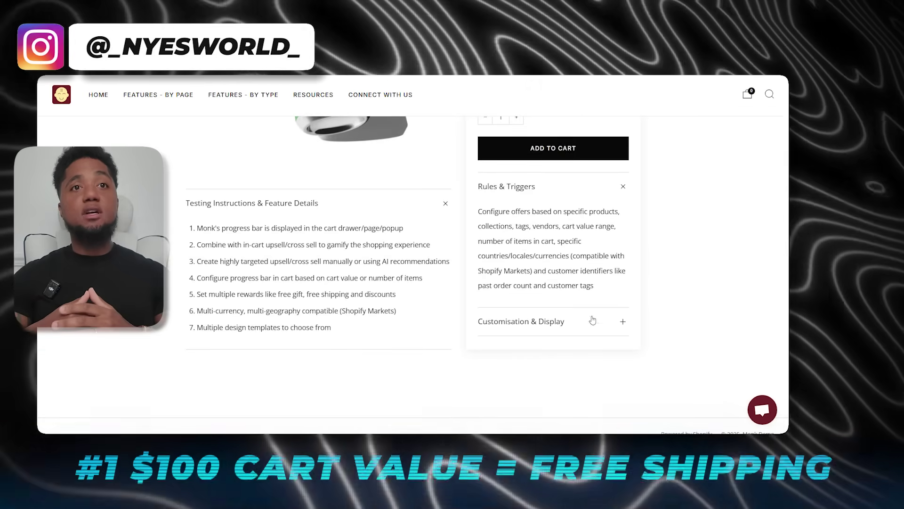
pyautogui.click(621, 321)
pyautogui.scroll(-2, 623, 325)
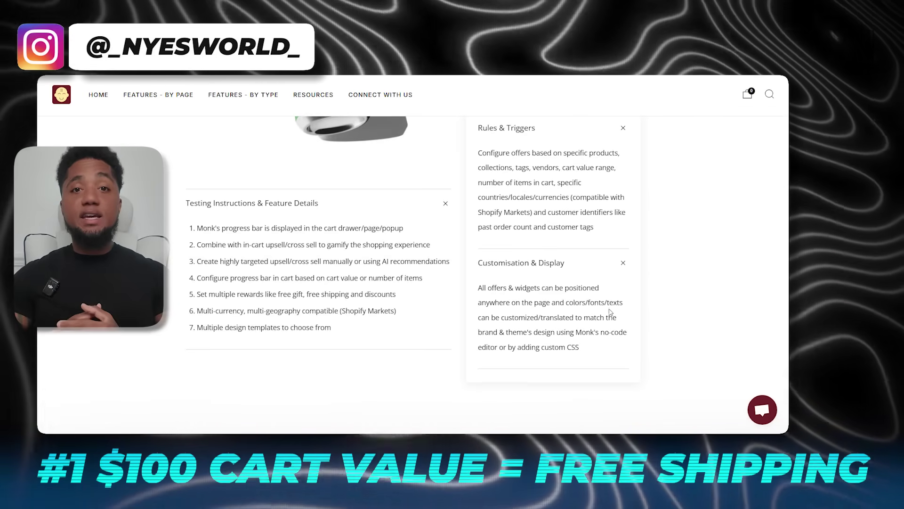
pyautogui.click(623, 262)
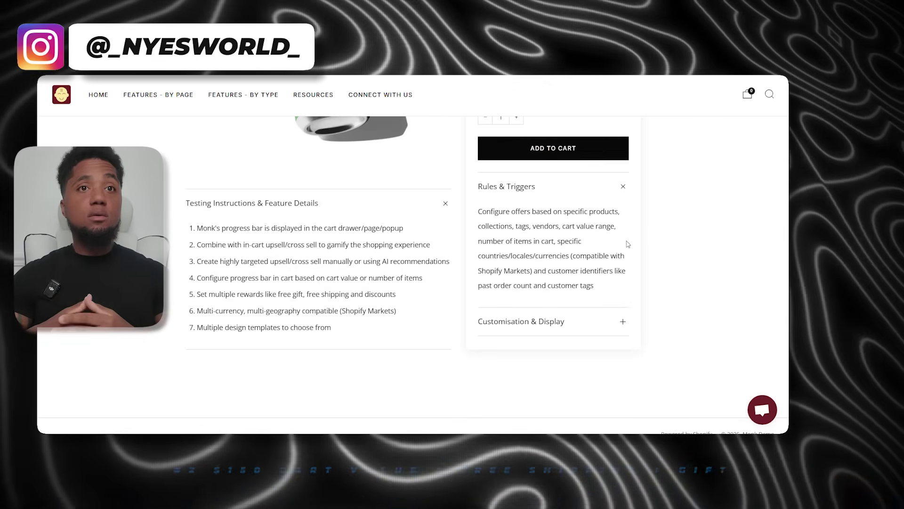
pyautogui.click(623, 187)
pyautogui.scroll(5, 589, 259)
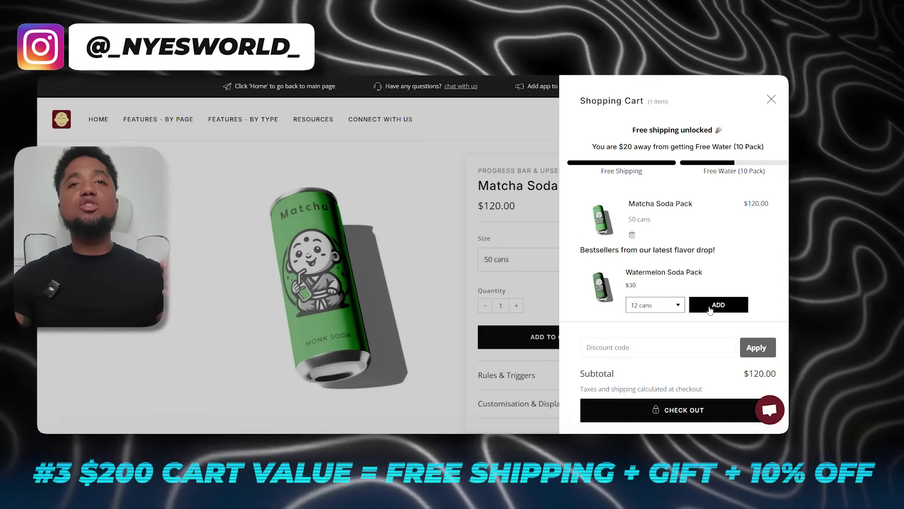
# Add the Watermelon Soda Pack at 12 cans, bringing in the free Sparkling Water gift.
pyautogui.click(671, 307)
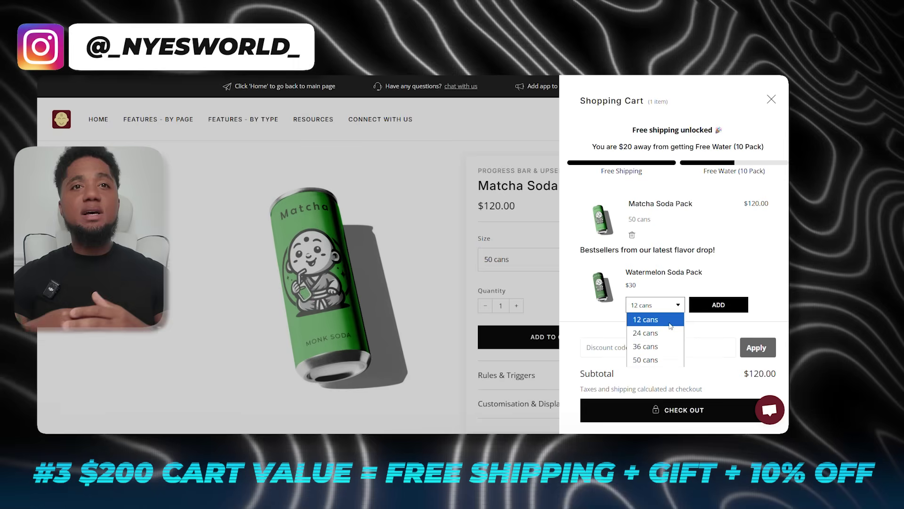
pyautogui.click(659, 313)
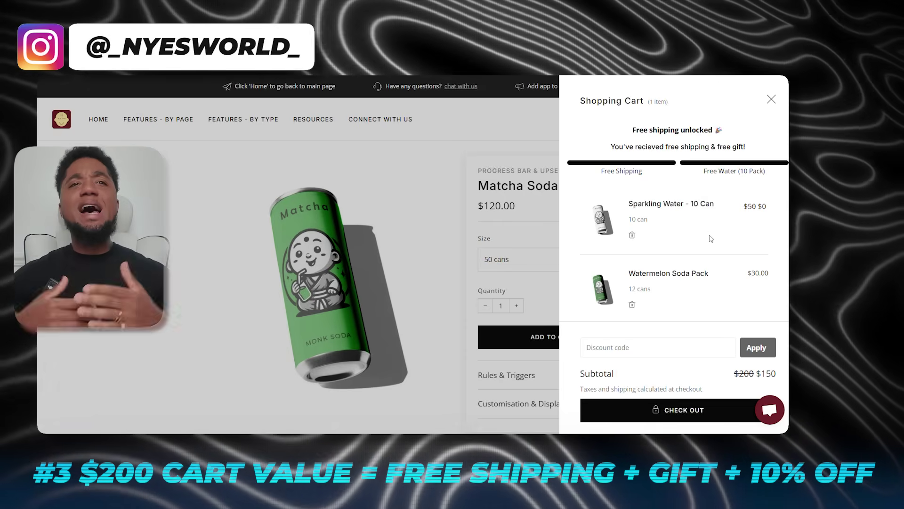
pyautogui.scroll(-2, 713, 265)
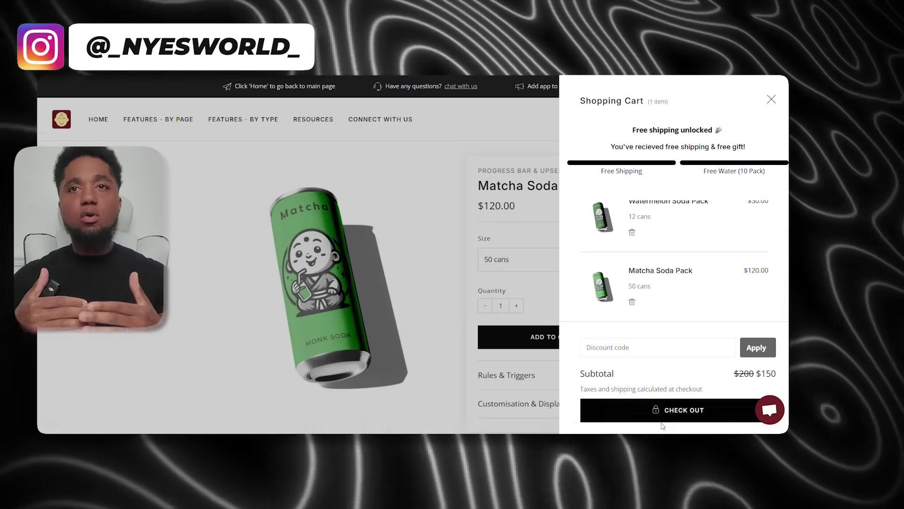
pyautogui.scroll(2, 648, 301)
pyautogui.scroll(-2, 641, 304)
pyautogui.click(632, 302)
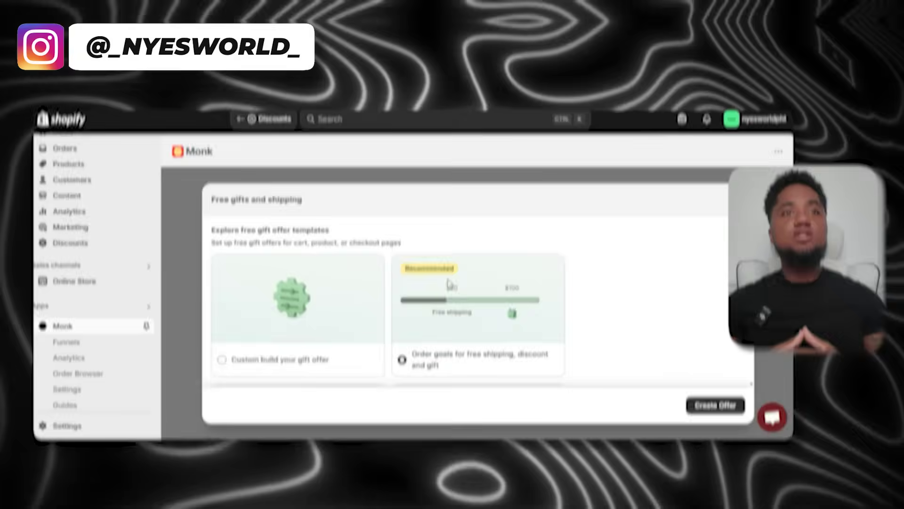
# Create an offer from the Order goals template with Free shipping as its reward.
pyautogui.scroll(-2, 656, 321)
pyautogui.scroll(-8, 657, 322)
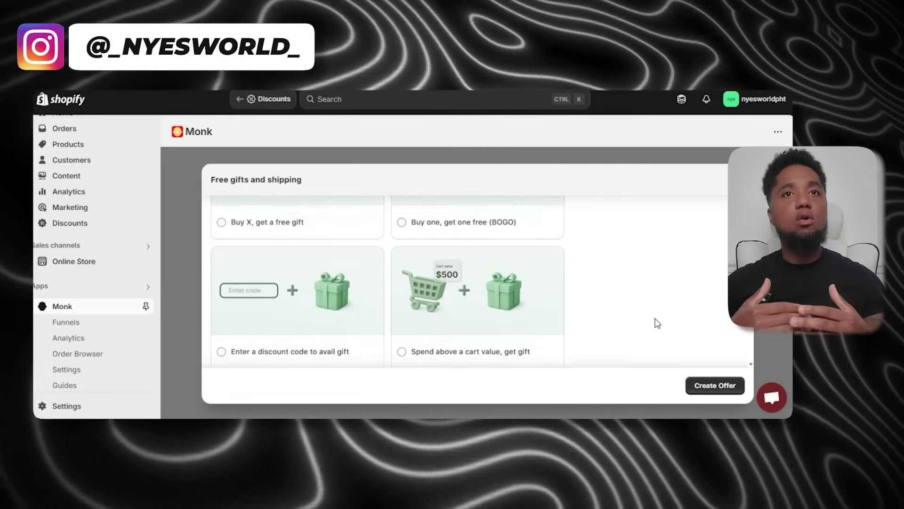
pyautogui.scroll(10, 657, 322)
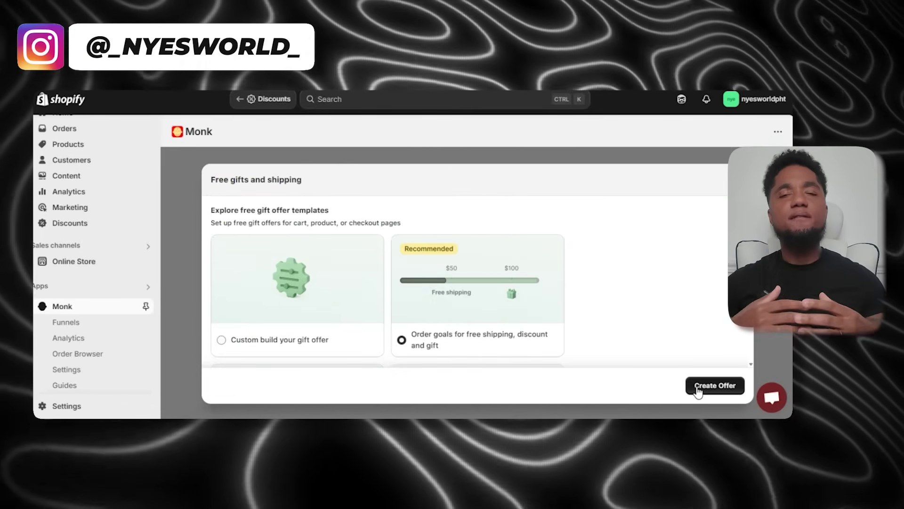
pyautogui.click(698, 390)
pyautogui.scroll(-5, 471, 278)
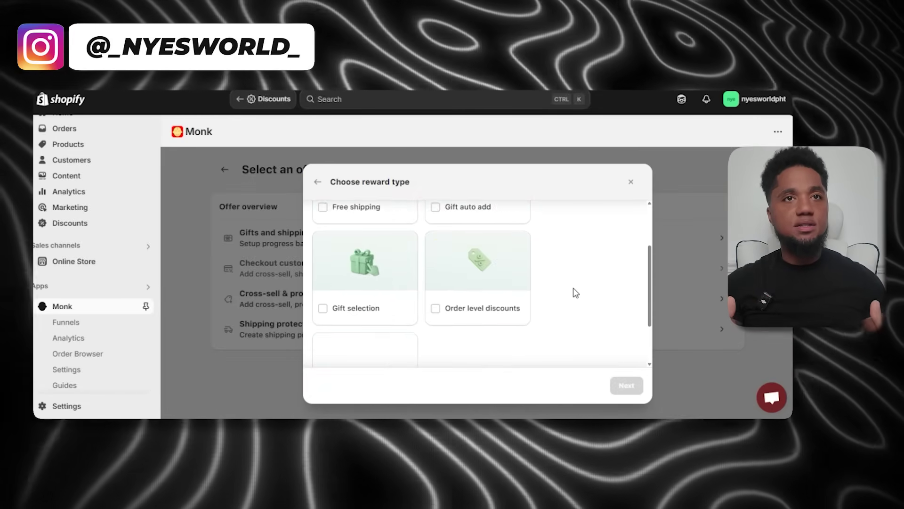
pyautogui.scroll(5, 364, 282)
pyautogui.click(364, 282)
pyautogui.scroll(-3, 424, 292)
pyautogui.click(627, 385)
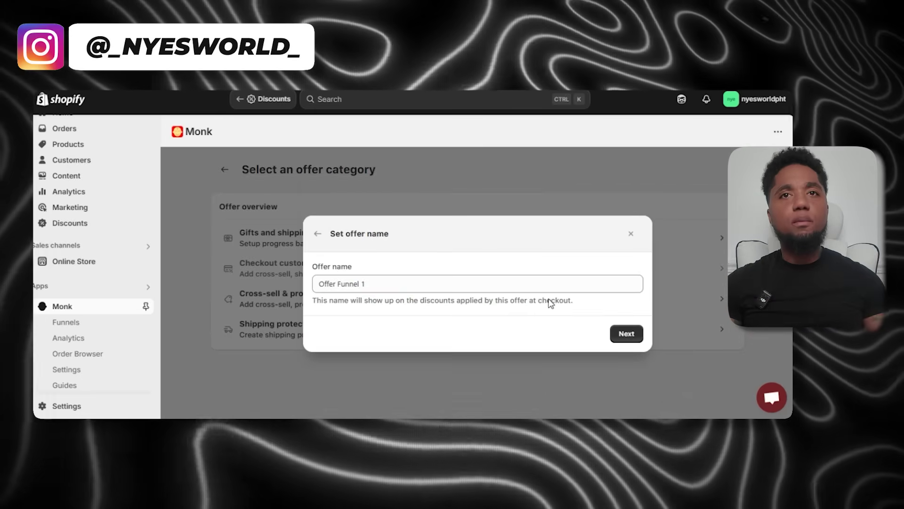
# Name the offer 'Discount' and continue to the display rules.
pyautogui.write('5 do')
pyautogui.press('BackSpace')
pyautogui.press('BackSpace')
pyautogui.press('BackSpace')
pyautogui.press('BackSpace')
pyautogui.write('Discount')
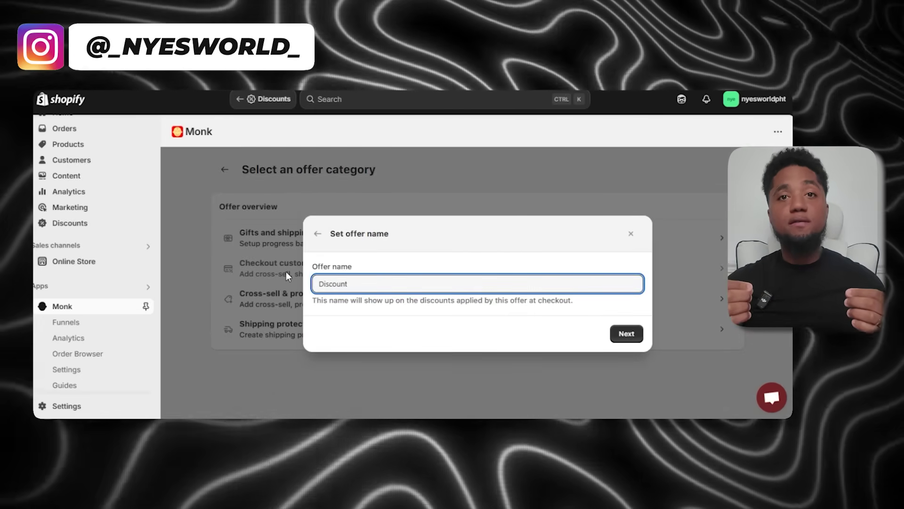
pyautogui.click(622, 333)
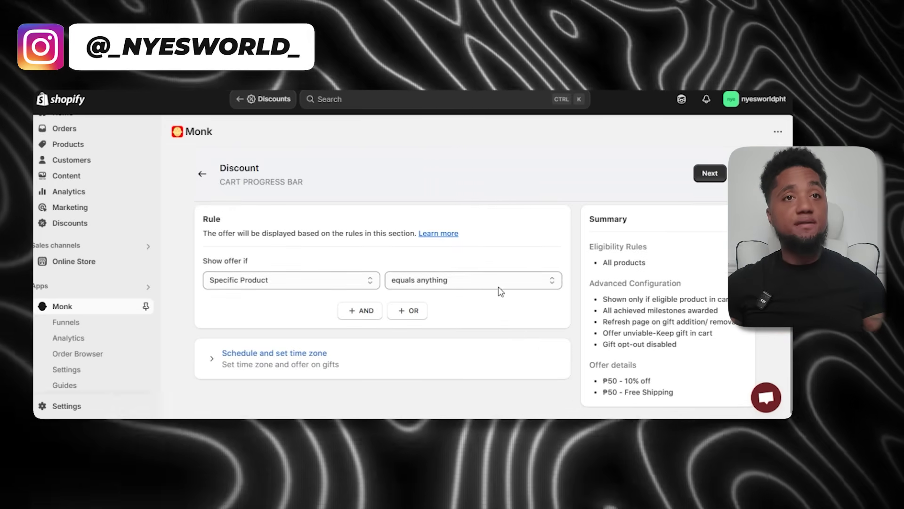
# Set Milestone 1's minimum eligibility value to ₱0.
pyautogui.click(710, 173)
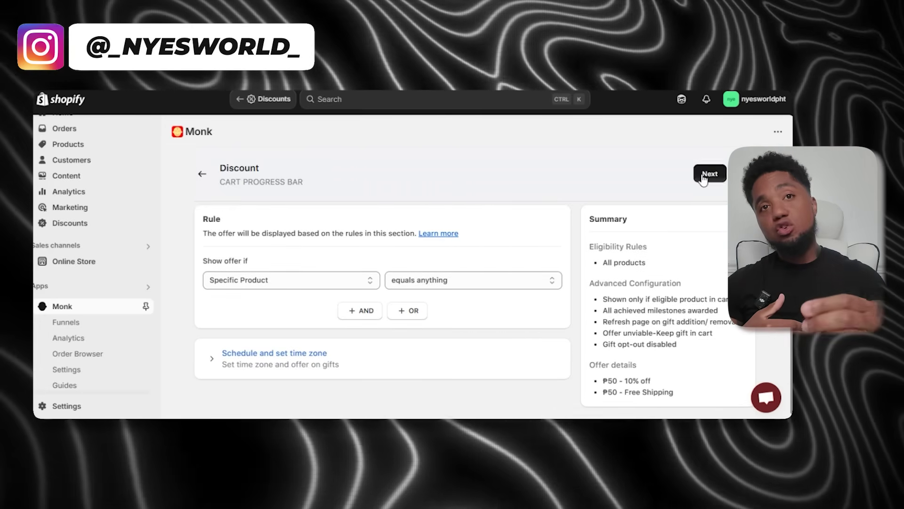
pyautogui.scroll(-3, 451, 287)
pyautogui.scroll(-3, 574, 349)
pyautogui.click(466, 231)
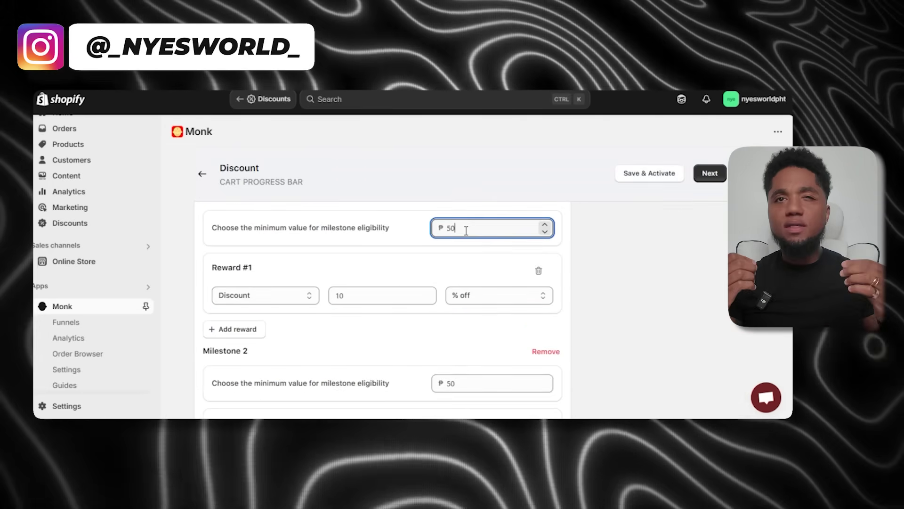
pyautogui.scroll(1, 665, 321)
pyautogui.click(501, 267)
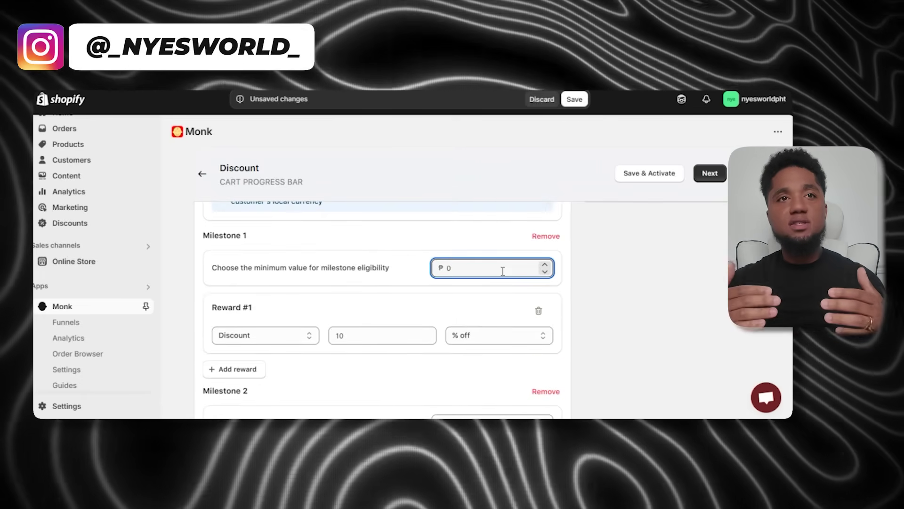
pyautogui.click(573, 326)
pyautogui.scroll(-1, 573, 326)
# Save and activate the progress bar offer, then visit A/B testing and the online store themes.
pyautogui.click(662, 174)
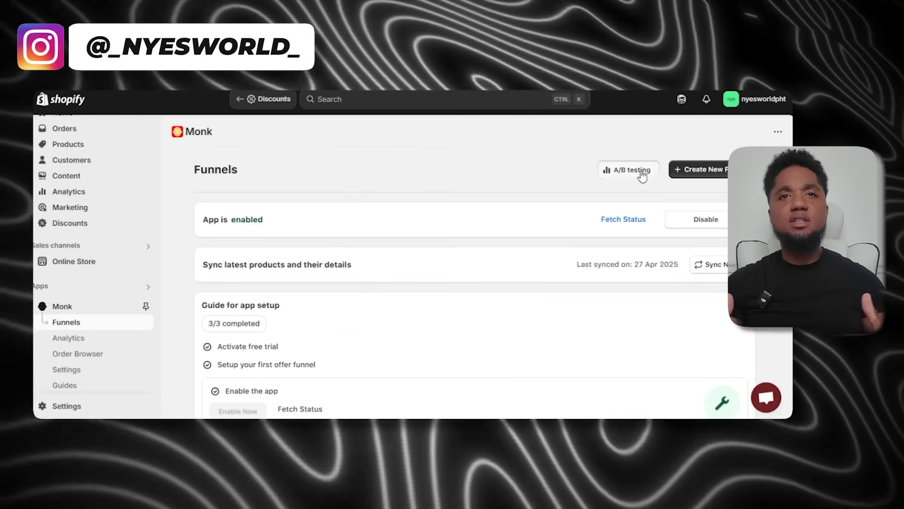
pyautogui.click(643, 171)
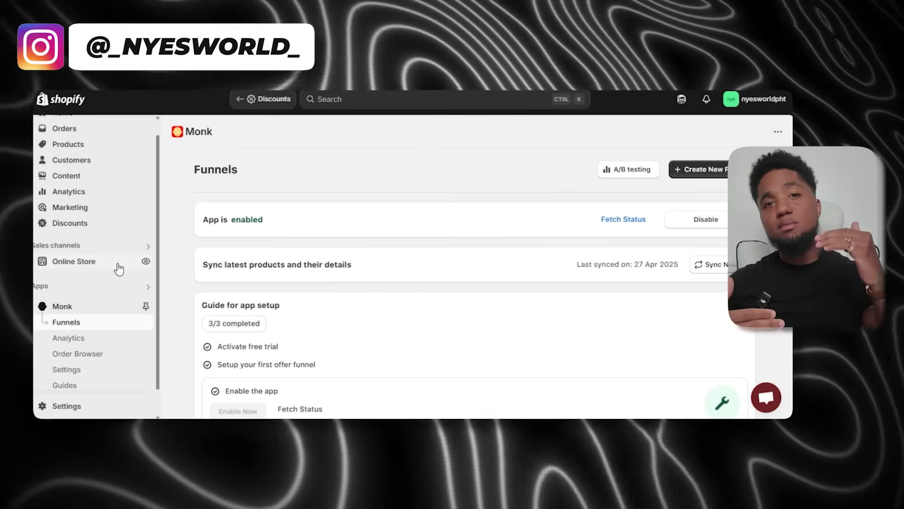
pyautogui.click(74, 261)
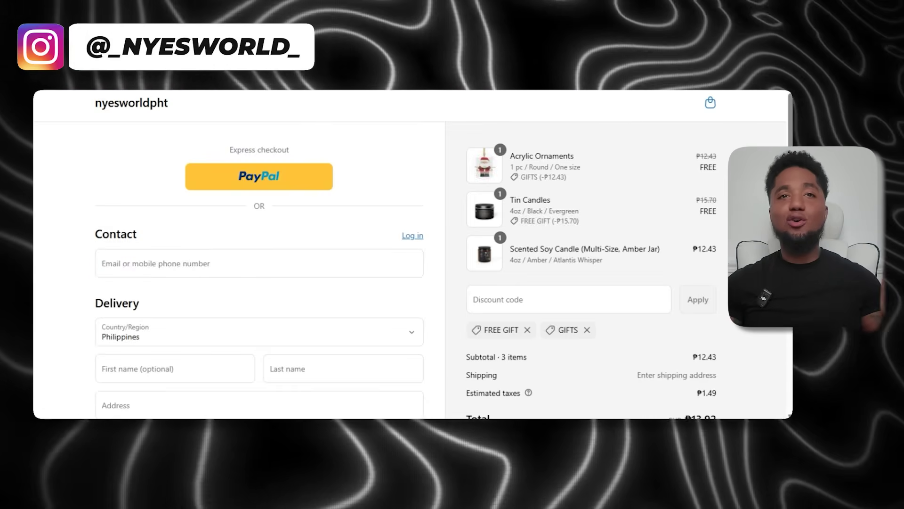
# Go to the storefront and add the Men's Slide Sandals to the cart.
pyautogui.hotkey('ctrl', 'l')
pyautogui.write('nye')
pyautogui.press('Return')
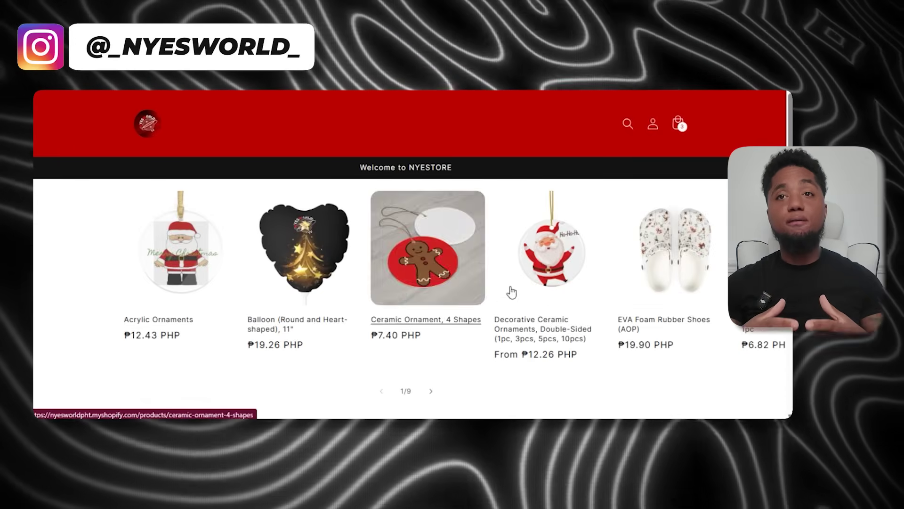
pyautogui.hscroll(5, 549, 299)
pyautogui.click(550, 298)
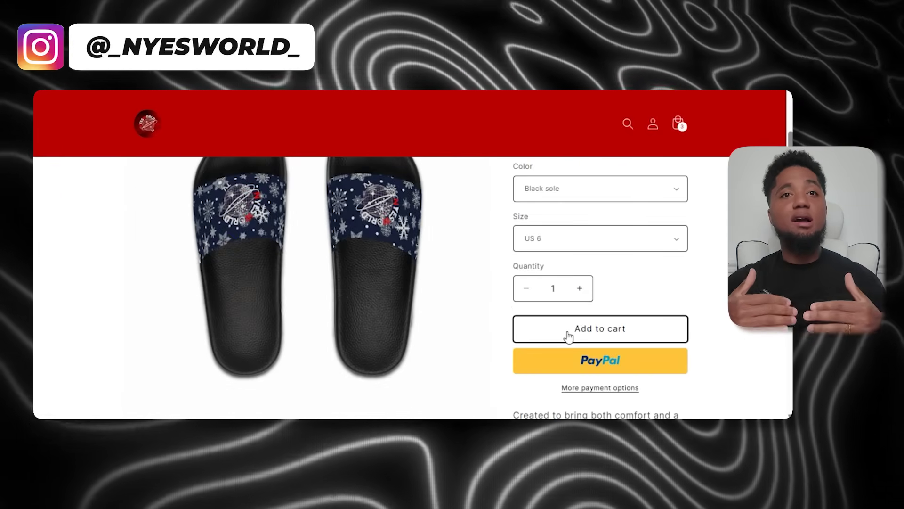
pyautogui.click(569, 335)
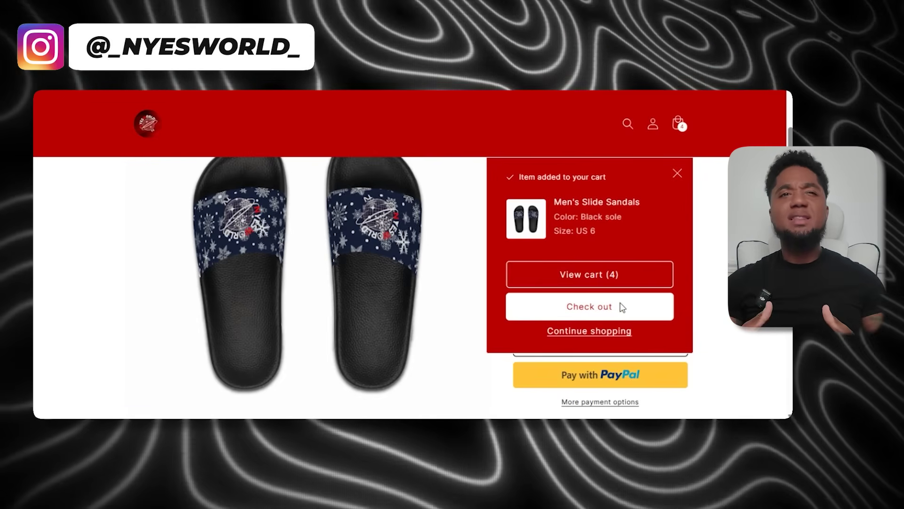
# Check out and review the summary: free ornaments and candles, total ₱64.79.
pyautogui.click(622, 307)
pyautogui.scroll(-1, 612, 221)
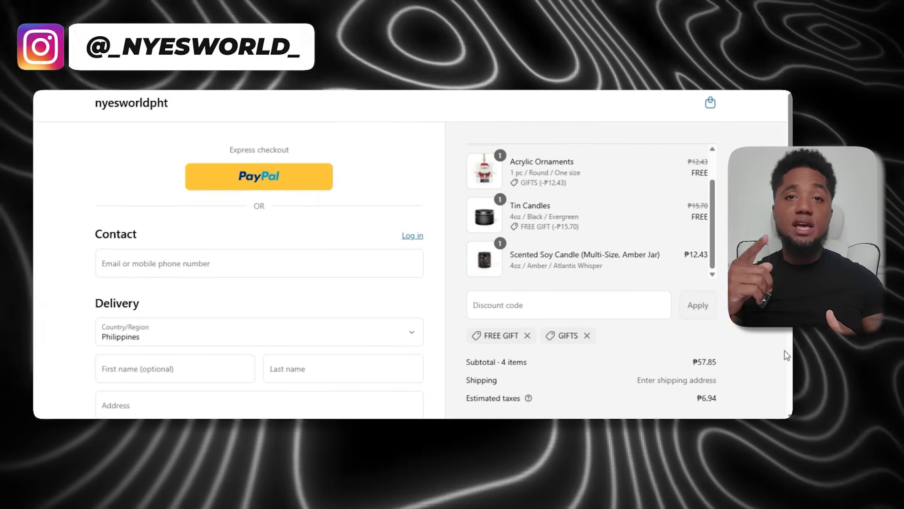
pyautogui.scroll(-3, 787, 356)
pyautogui.scroll(1, 660, 189)
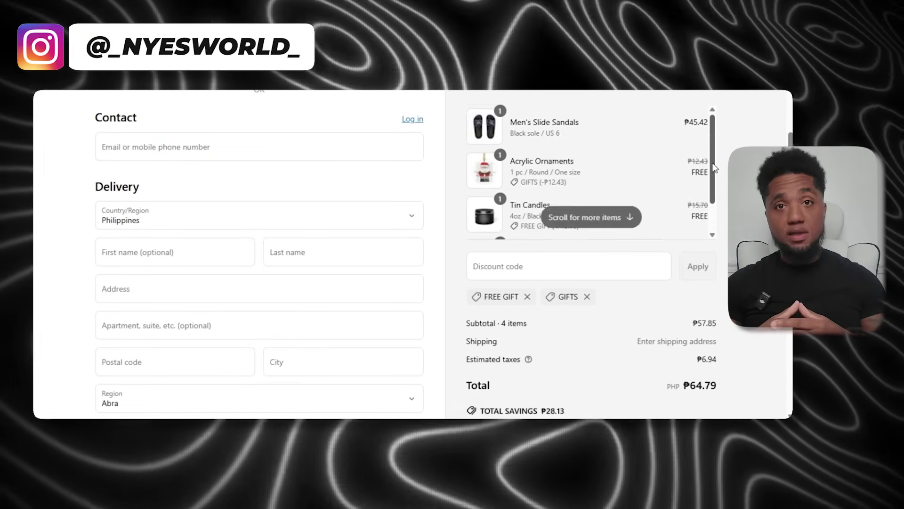
pyautogui.scroll(-1, 659, 188)
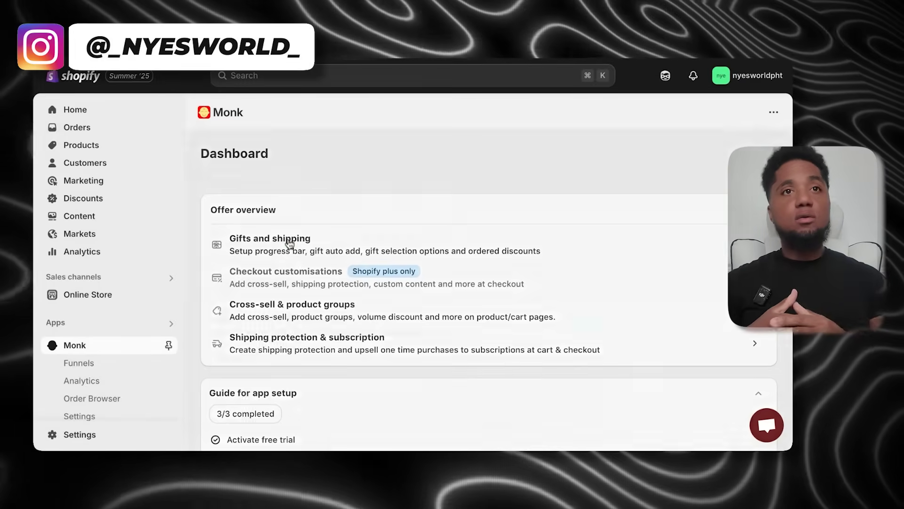
# Browse the Gifts and shipping templates, then start a new funnel to reach the offer categories.
pyautogui.click(288, 237)
pyautogui.scroll(-2, 458, 233)
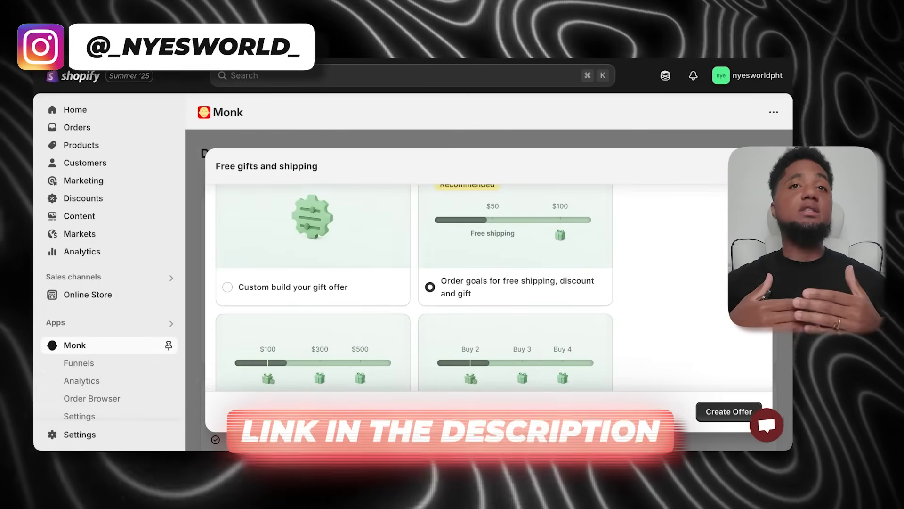
pyautogui.scroll(-4, 480, 294)
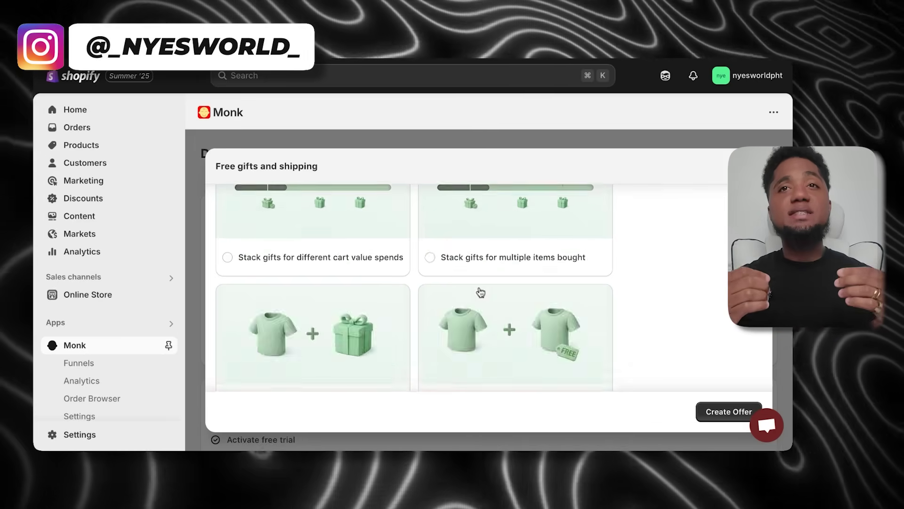
pyautogui.scroll(3, 611, 323)
pyautogui.scroll(-4, 611, 323)
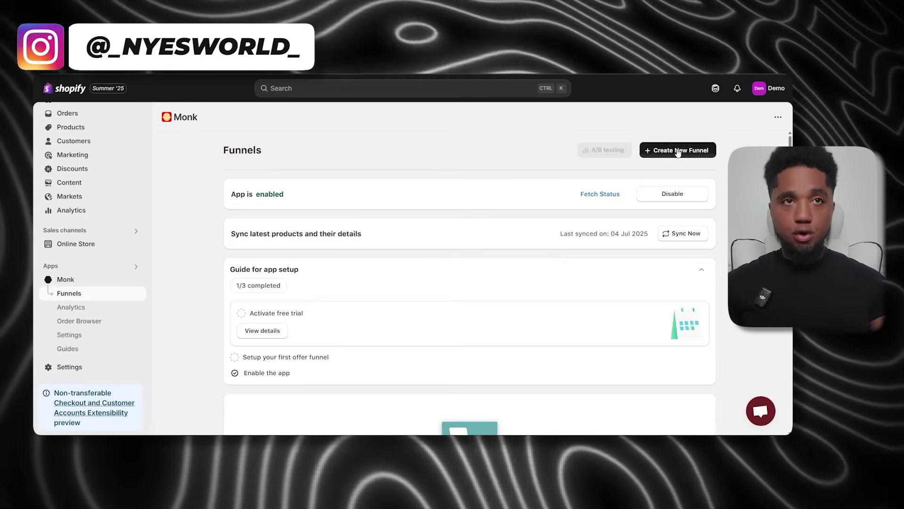
pyautogui.click(678, 148)
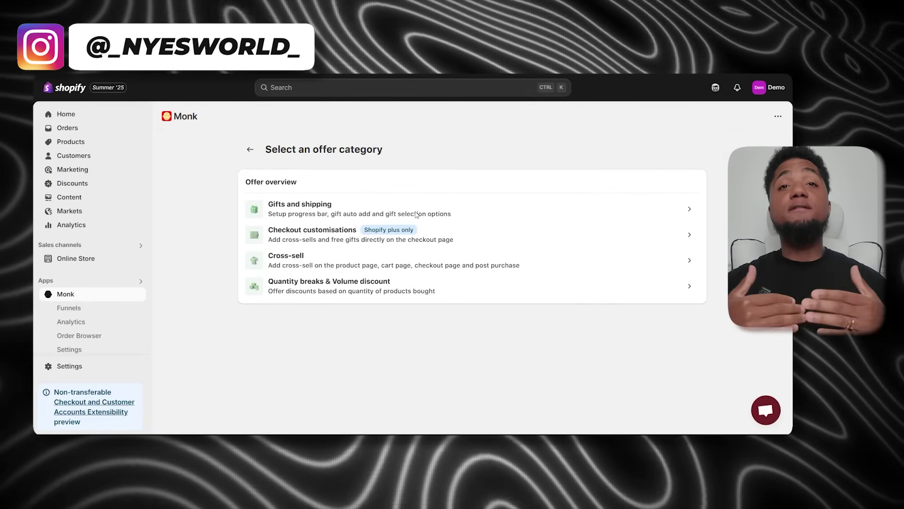
# Create an offer from the 'Stack gifts for different cart value spends' template.
pyautogui.click(416, 214)
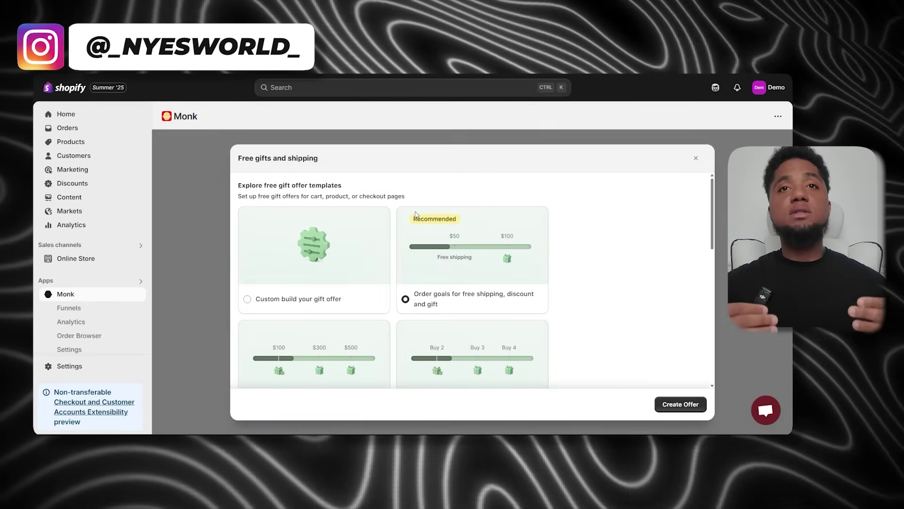
pyautogui.scroll(-5, 316, 355)
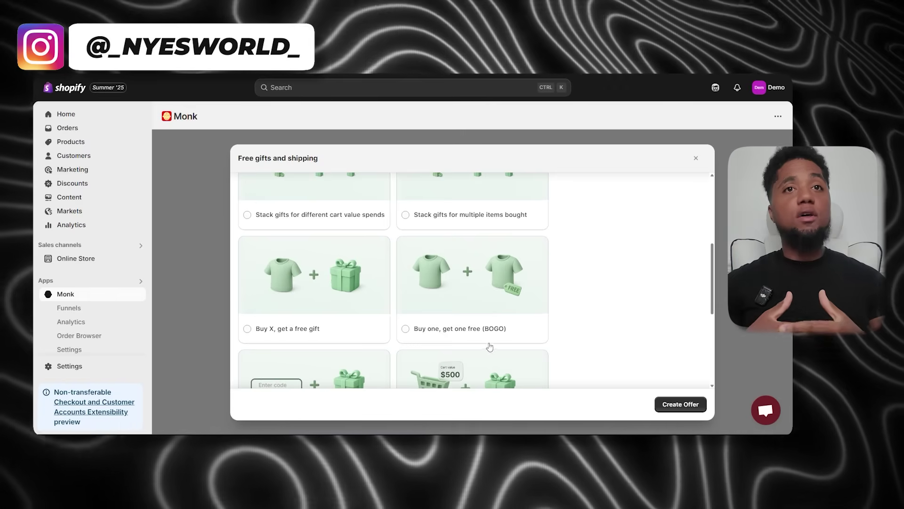
pyautogui.scroll(-3, 373, 341)
pyautogui.scroll(-4, 358, 354)
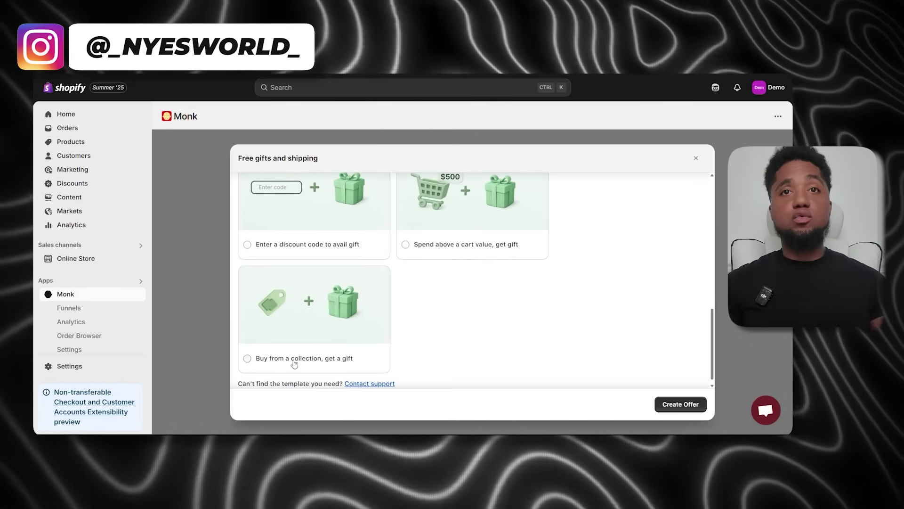
pyautogui.scroll(7, 370, 354)
pyautogui.scroll(3, 370, 355)
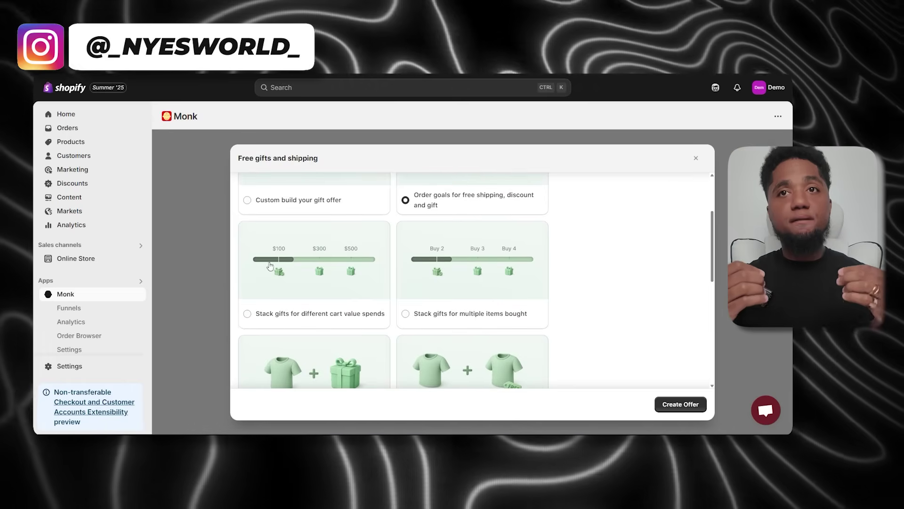
pyautogui.click(346, 325)
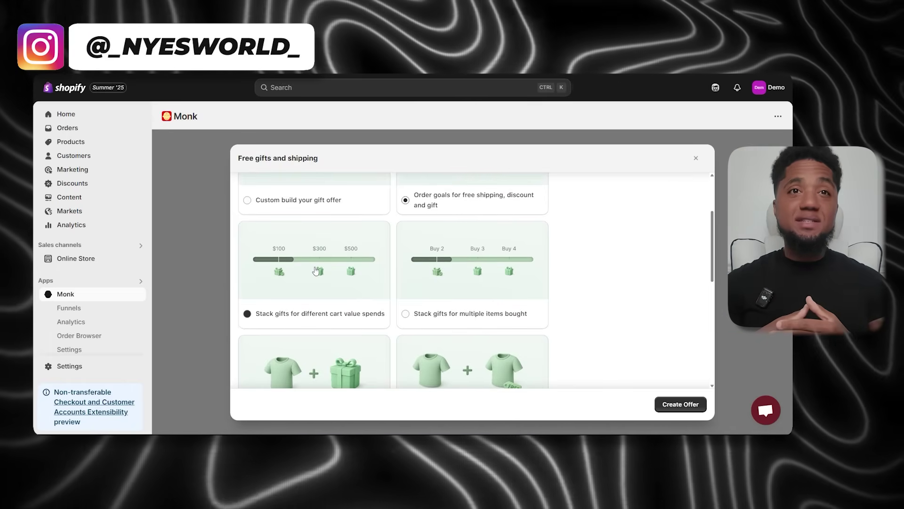
pyautogui.click(665, 408)
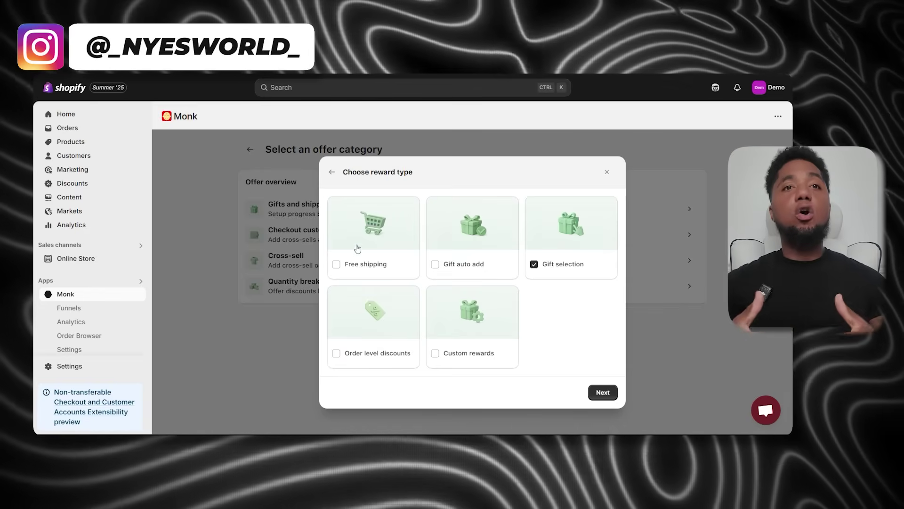
# Choose Free shipping, Gift auto add and Order level discounts as the rewards.
pyautogui.click(373, 249)
pyautogui.click(509, 266)
pyautogui.click(405, 295)
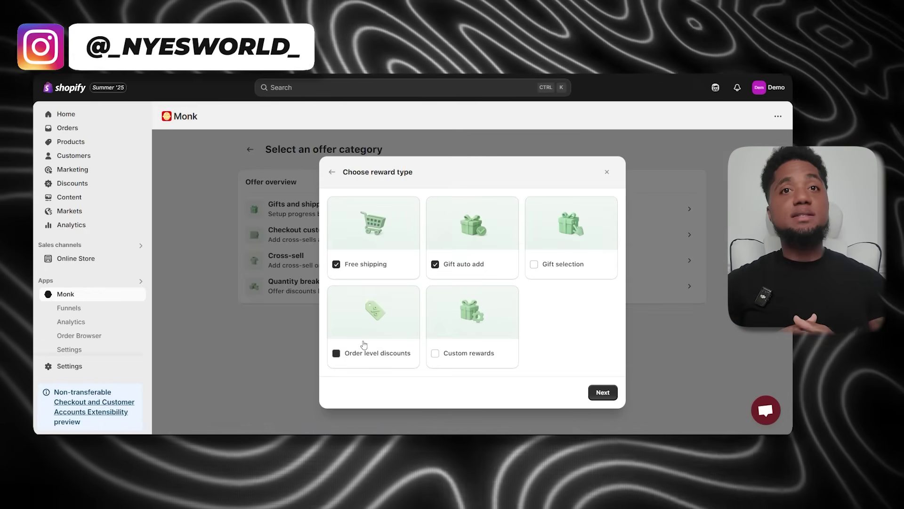
# Name the offer 'Progress Bar' and continue to its setup with $50 milestone rewards.
pyautogui.click(603, 393)
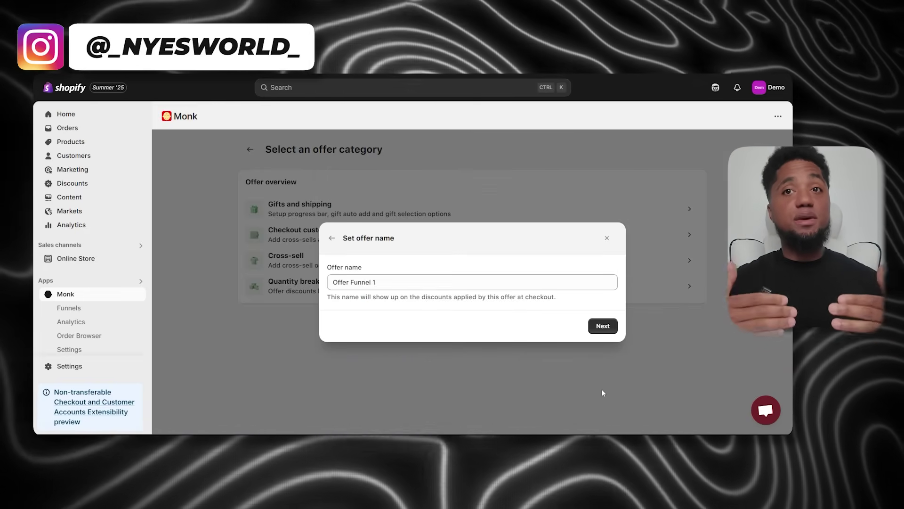
pyautogui.doubleClick(388, 283)
pyautogui.hotkey('ctrl', 'a')
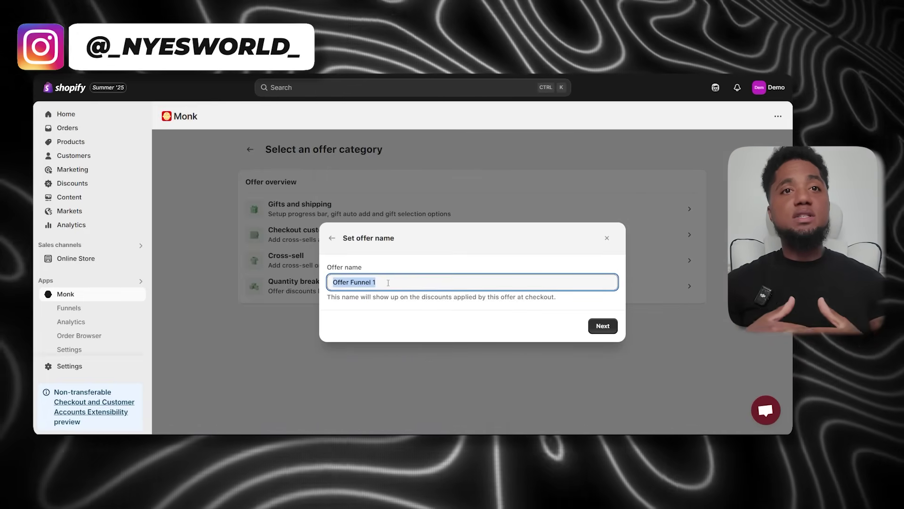
pyautogui.write('Progre')
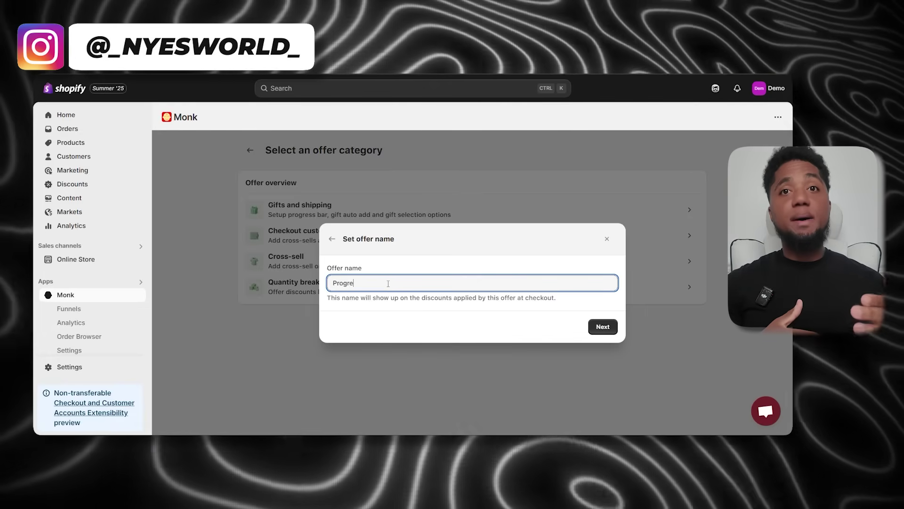
pyautogui.write('ss Bar')
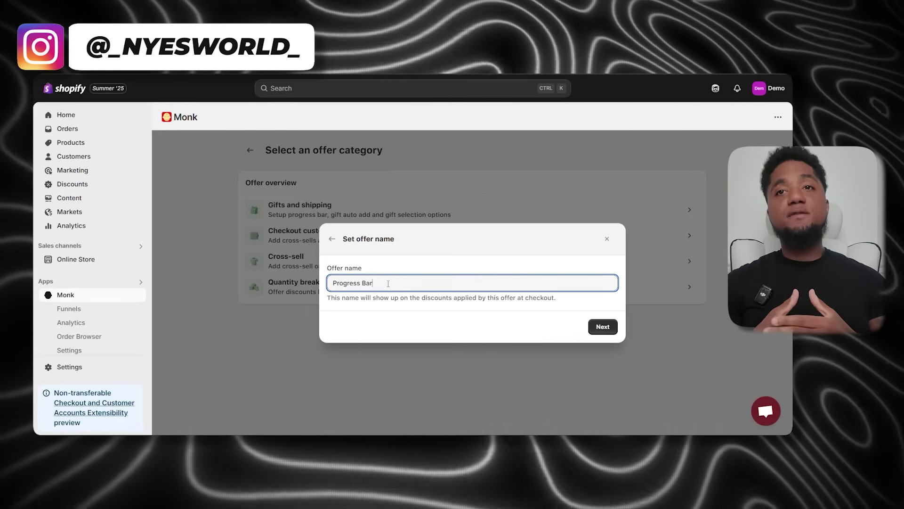
pyautogui.click(603, 326)
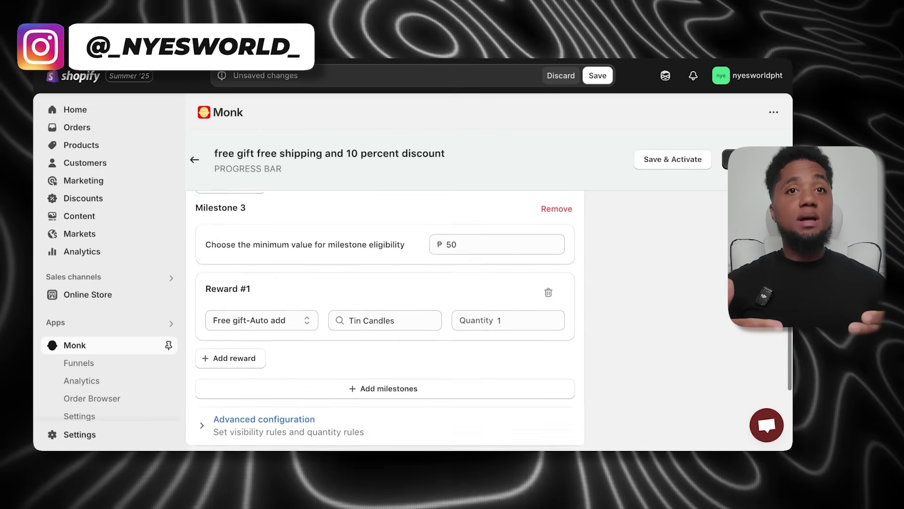
pyautogui.scroll(-2, 385, 320)
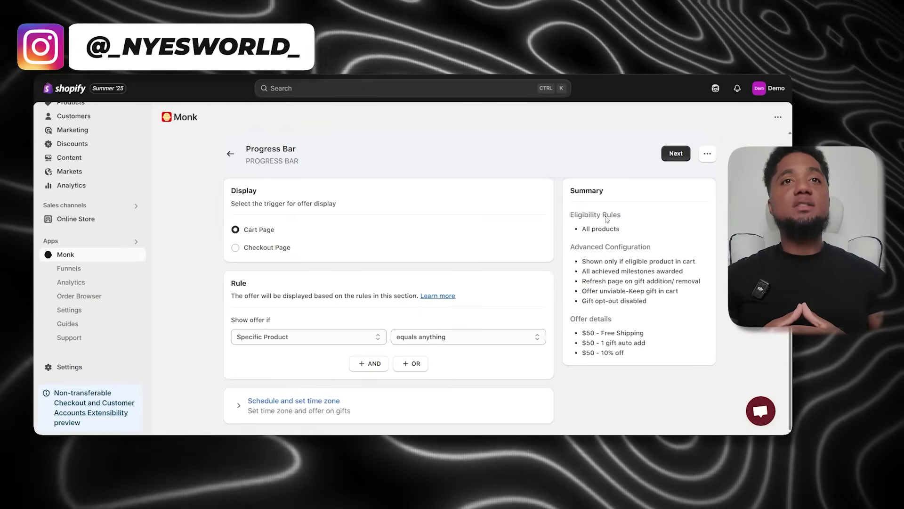
# Advance to the product and display step and set the milestone currency to USD.
pyautogui.click(675, 153)
pyautogui.scroll(-2, 426, 282)
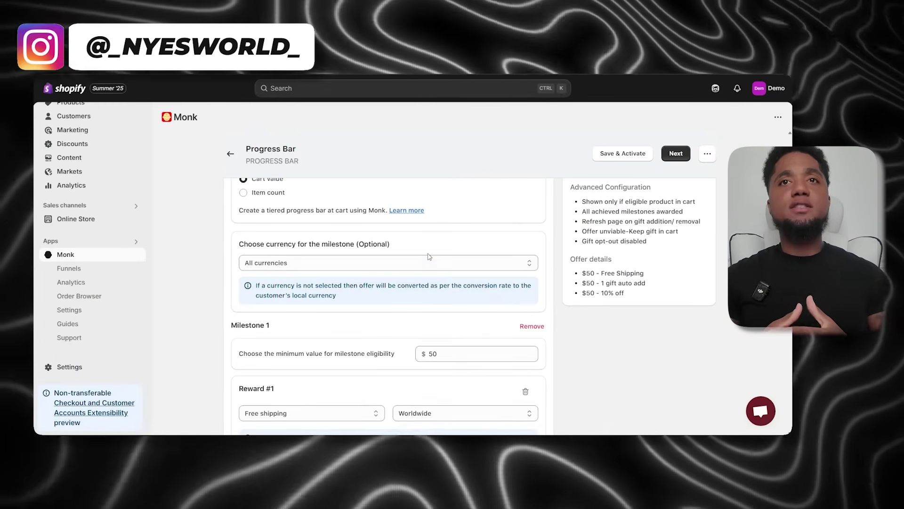
pyautogui.click(428, 261)
pyautogui.click(353, 284)
pyautogui.scroll(-1, 298, 314)
# Set milestone 1 to $100 and milestone 2 to $150, then start picking the free gift.
pyautogui.click(433, 296)
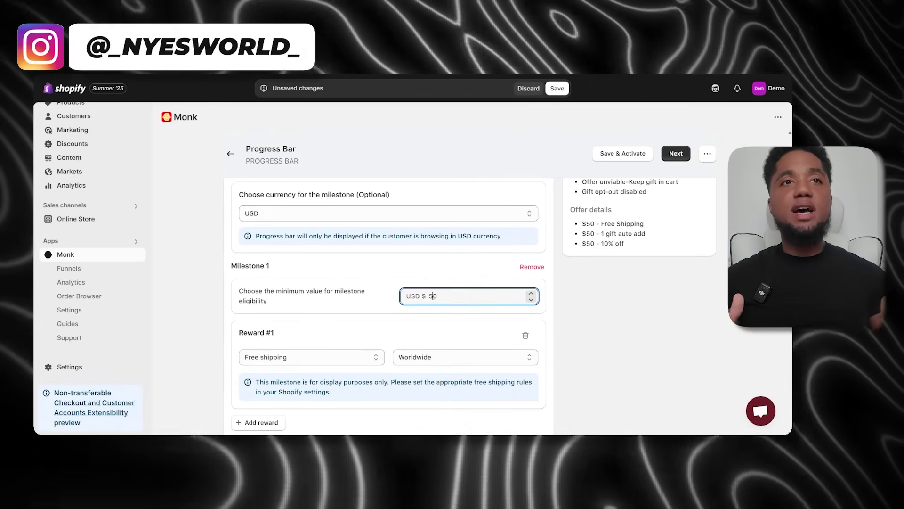
pyautogui.press('BackSpace')
pyautogui.write('100')
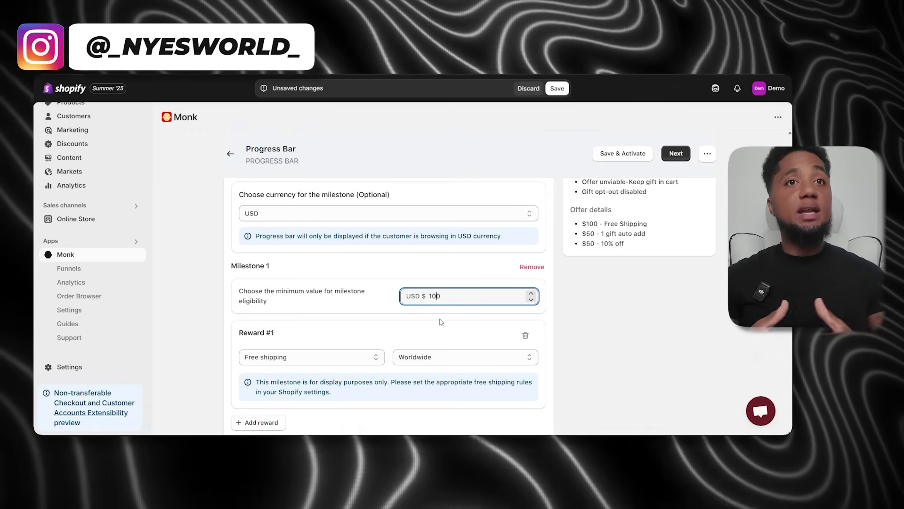
pyautogui.click(441, 321)
pyautogui.scroll(-1, 434, 323)
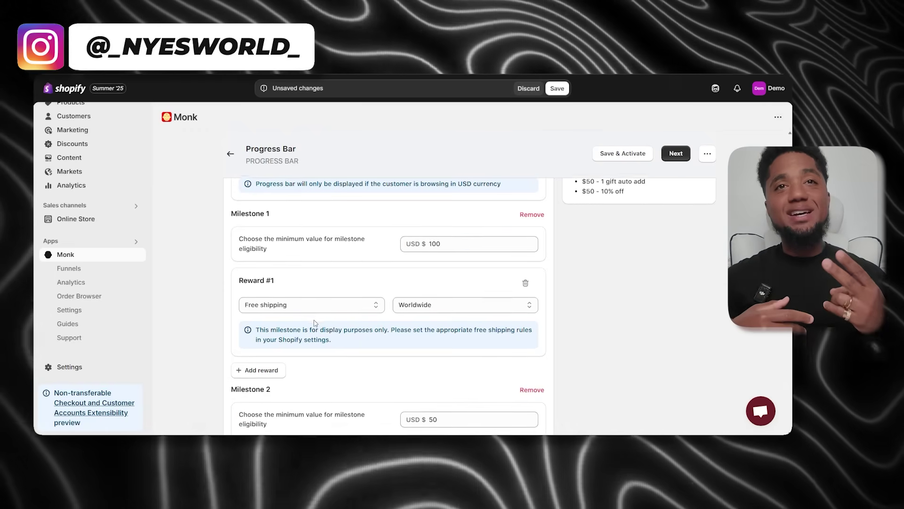
pyautogui.scroll(-1, 447, 274)
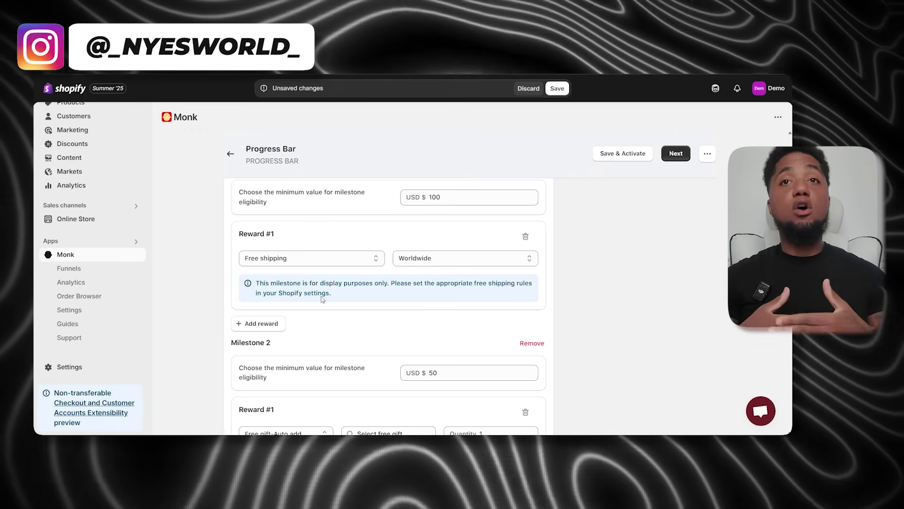
pyautogui.scroll(-2, 383, 325)
pyautogui.click(443, 273)
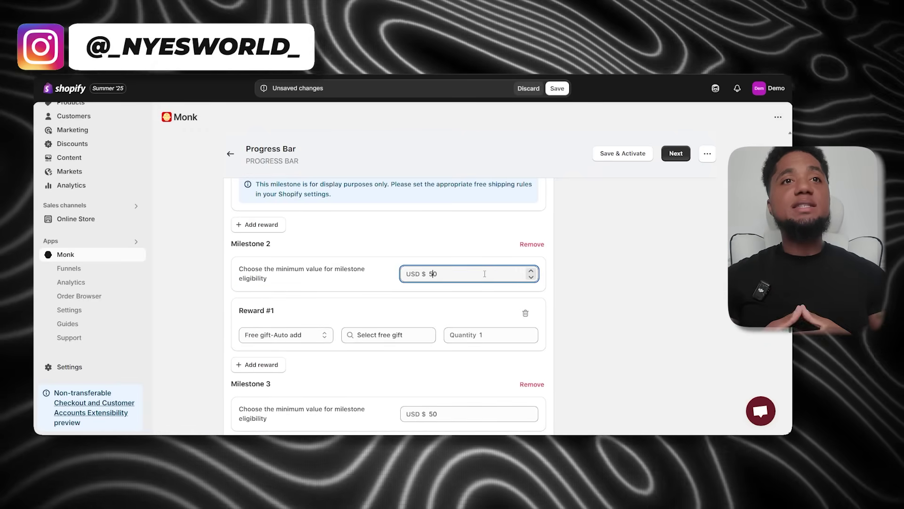
pyautogui.click(426, 297)
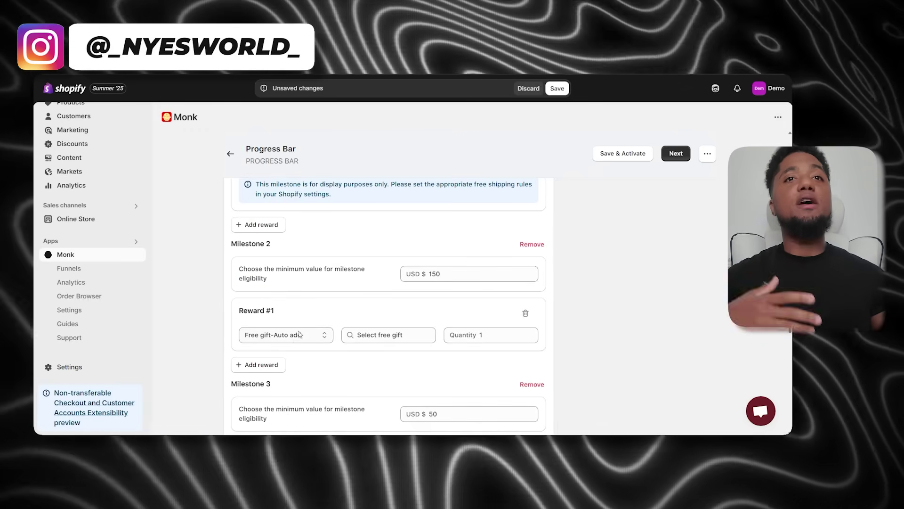
pyautogui.click(376, 334)
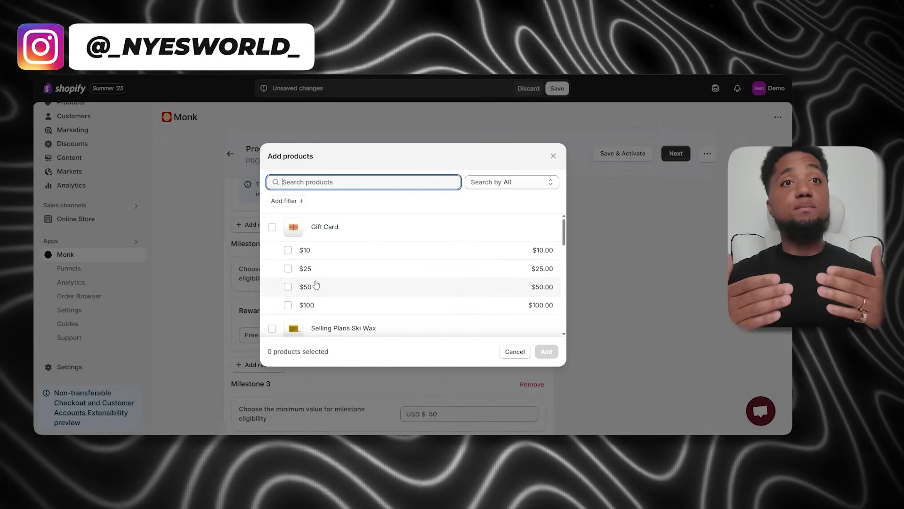
# Make a Gift Card variant the free gift and set milestone 3 to $200 with 10% discount.
pyautogui.click(307, 269)
pyautogui.click(547, 353)
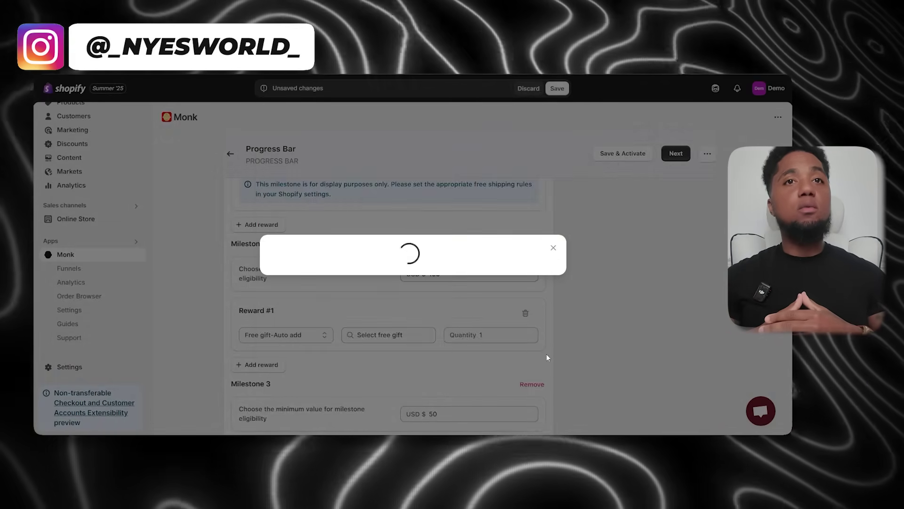
pyautogui.scroll(-2, 385, 314)
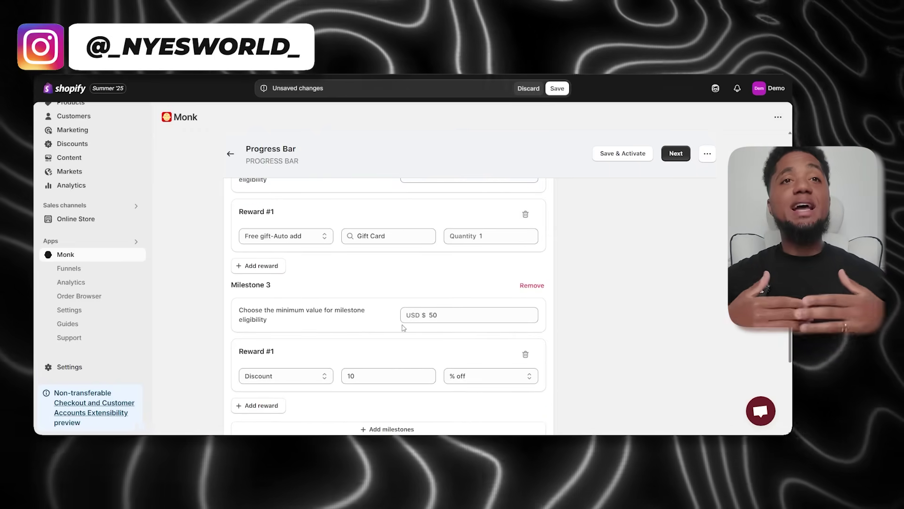
pyautogui.click(440, 315)
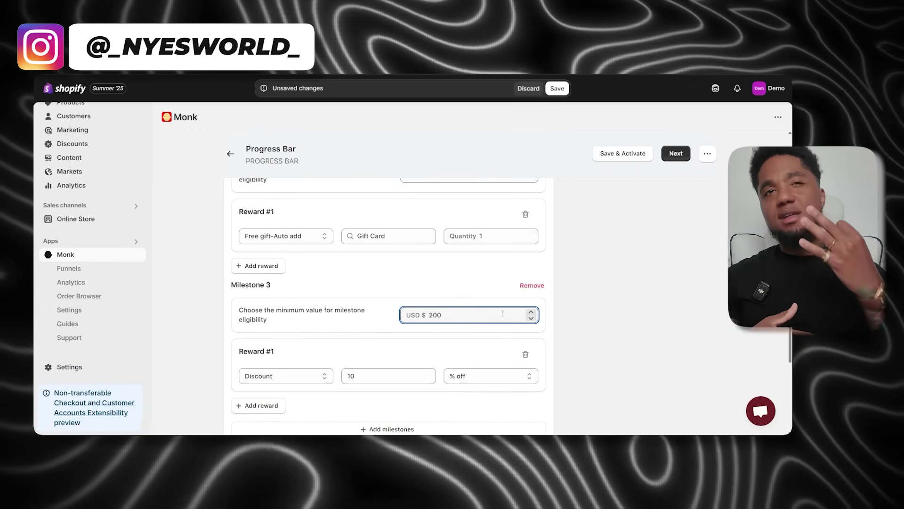
pyautogui.click(319, 383)
pyautogui.click(319, 378)
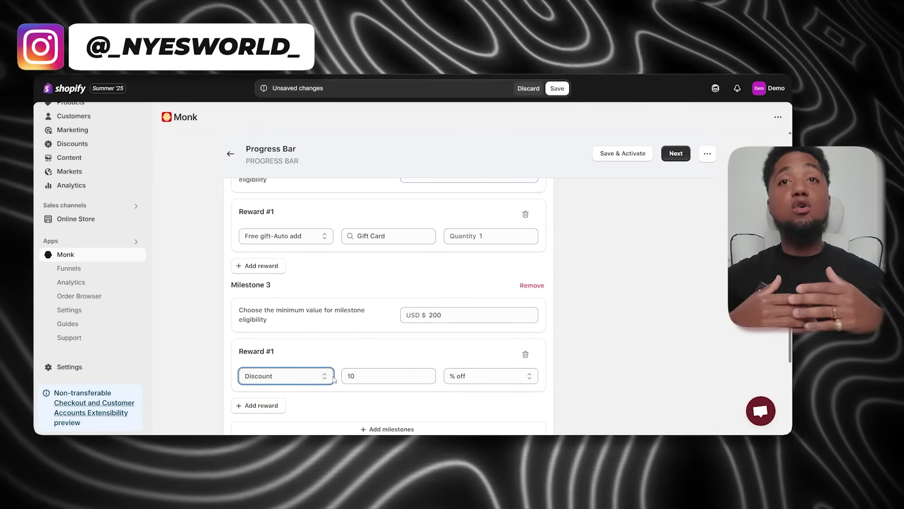
pyautogui.click(379, 379)
# Expand Advanced configuration and continue to the Text & Display step.
pyautogui.scroll(-5, 330, 376)
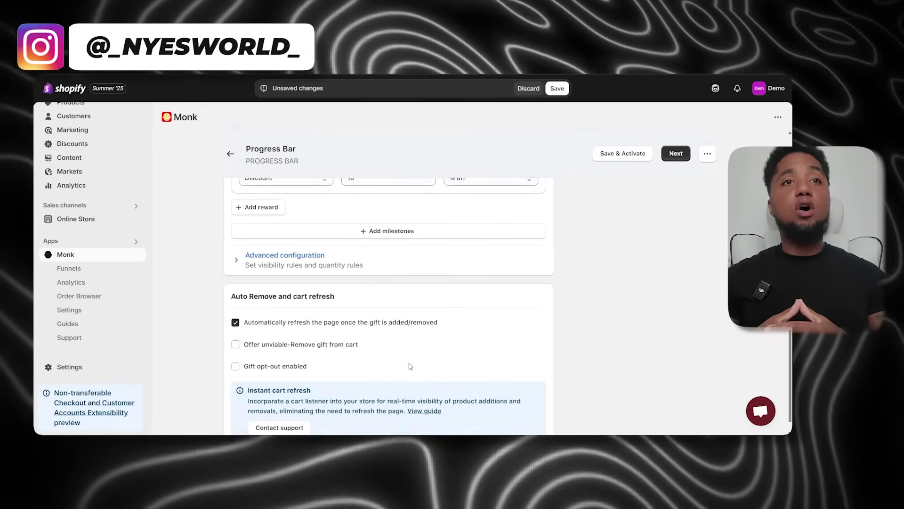
pyautogui.click(315, 235)
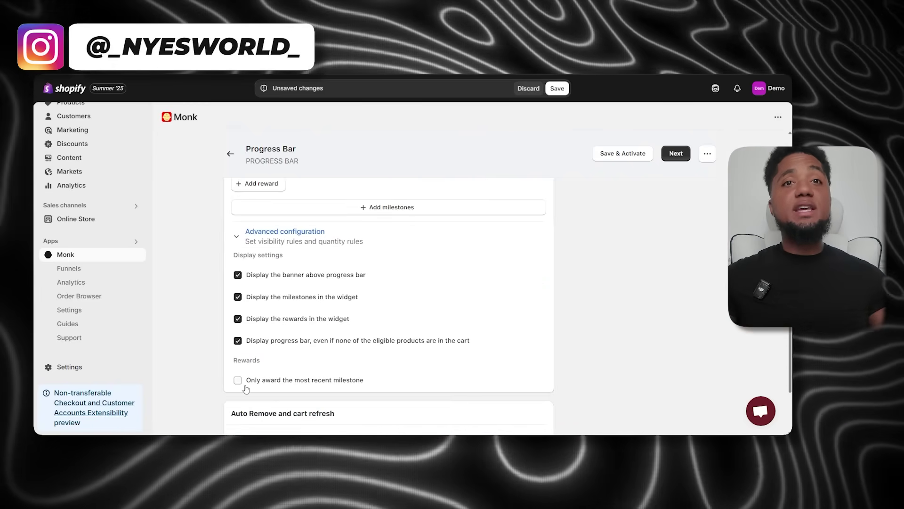
pyautogui.scroll(-3, 413, 389)
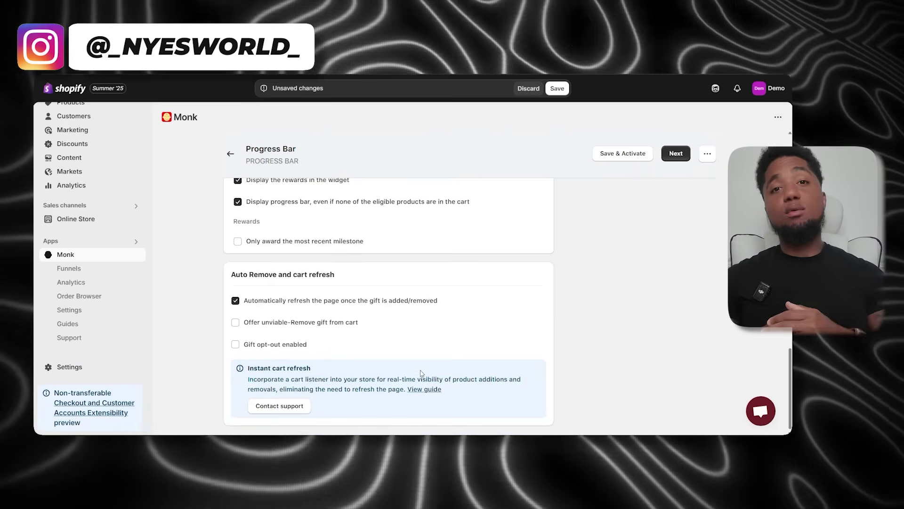
pyautogui.click(675, 153)
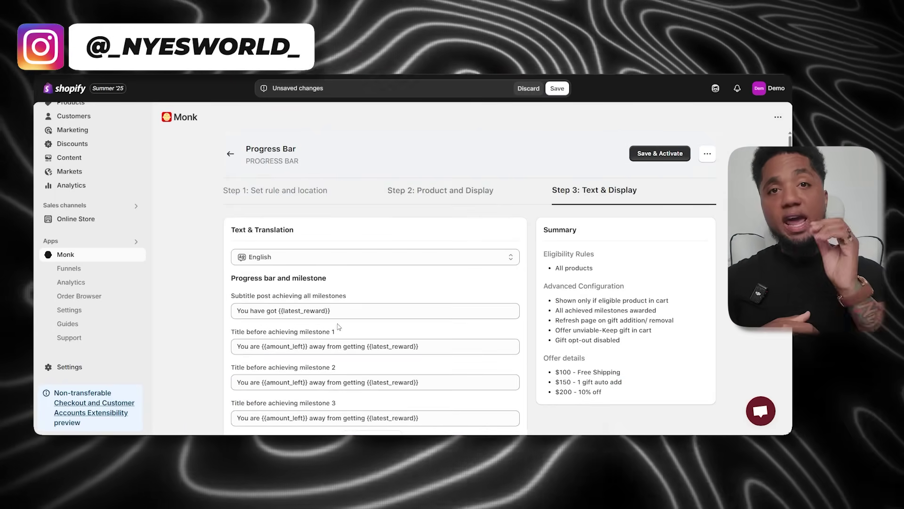
# Change the Reward 2 label from 'Free Shipping' to 'Free Gift Card'.
pyautogui.scroll(-2, 416, 300)
pyautogui.click(383, 338)
pyautogui.scroll(-1, 385, 340)
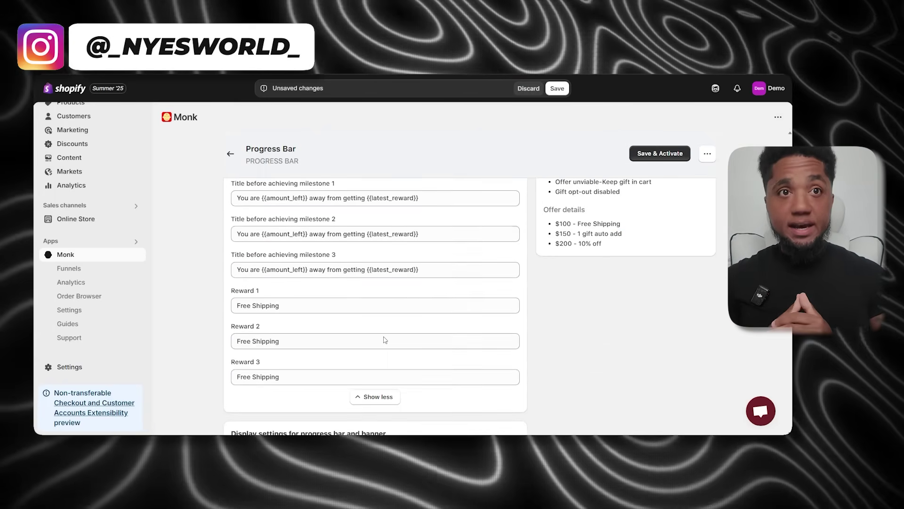
pyautogui.moveTo(253, 341); pyautogui.dragTo(280, 343)
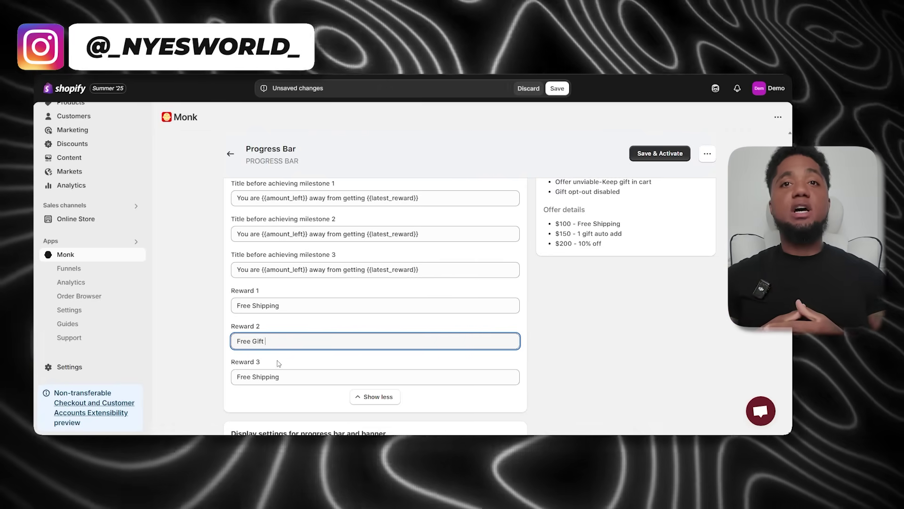
pyautogui.click(284, 378)
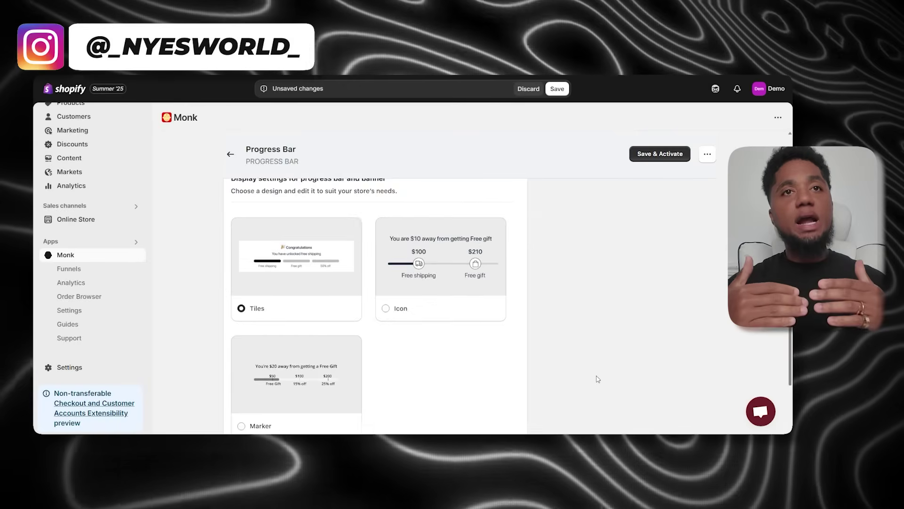
pyautogui.scroll(-3, 595, 378)
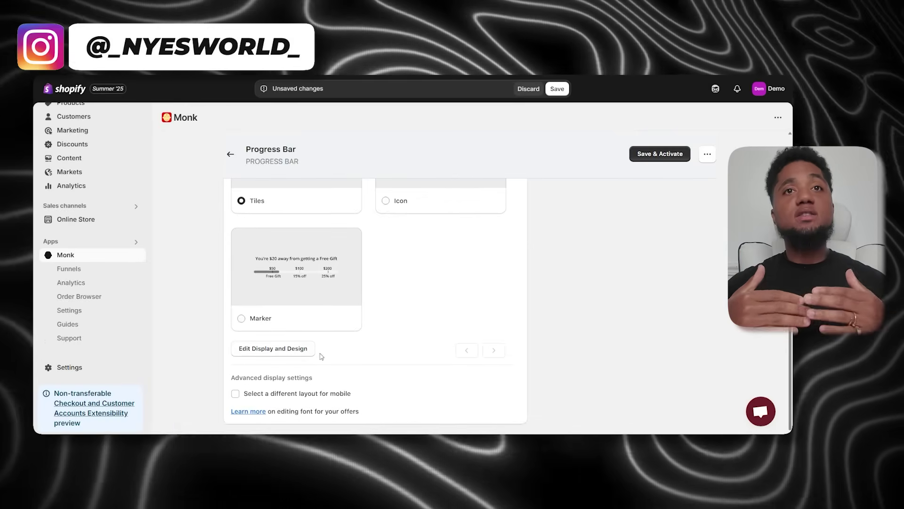
pyautogui.click(264, 351)
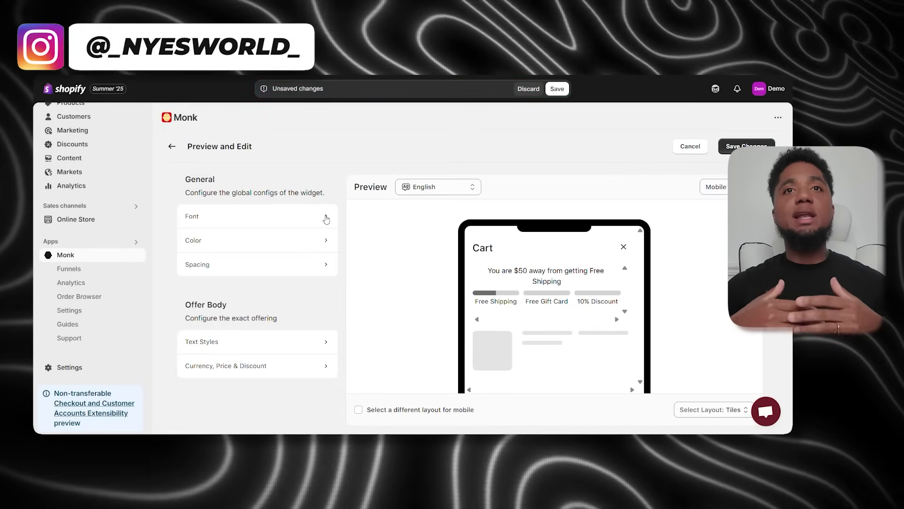
pyautogui.click(328, 218)
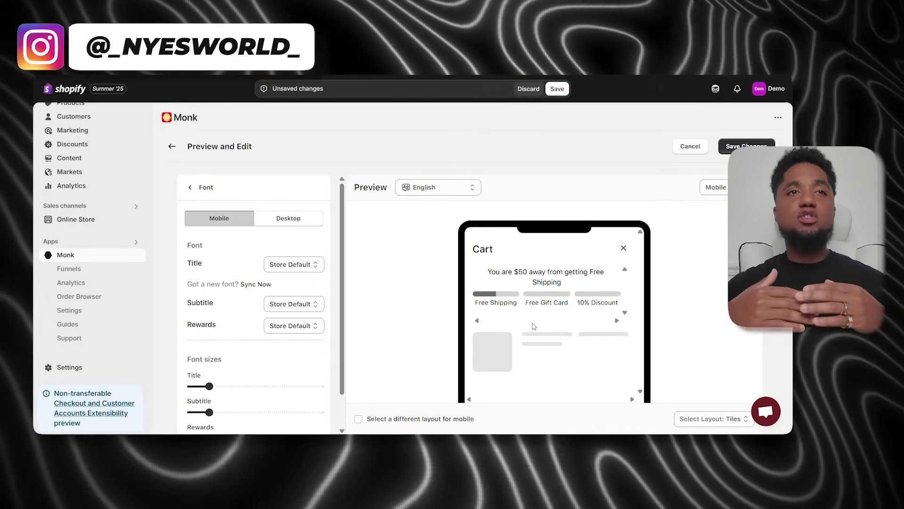
pyautogui.scroll(-1, 302, 316)
pyautogui.scroll(1, 287, 307)
pyautogui.click(191, 187)
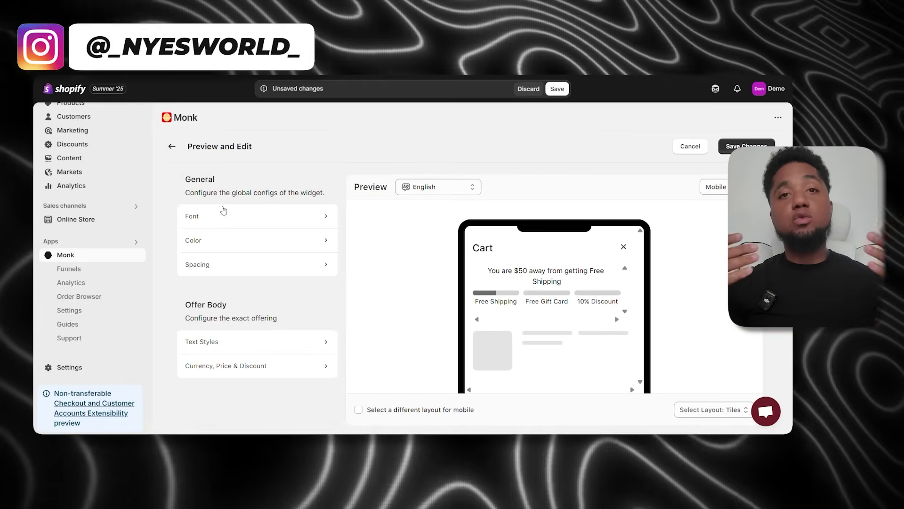
pyautogui.click(237, 252)
pyautogui.scroll(-3, 260, 316)
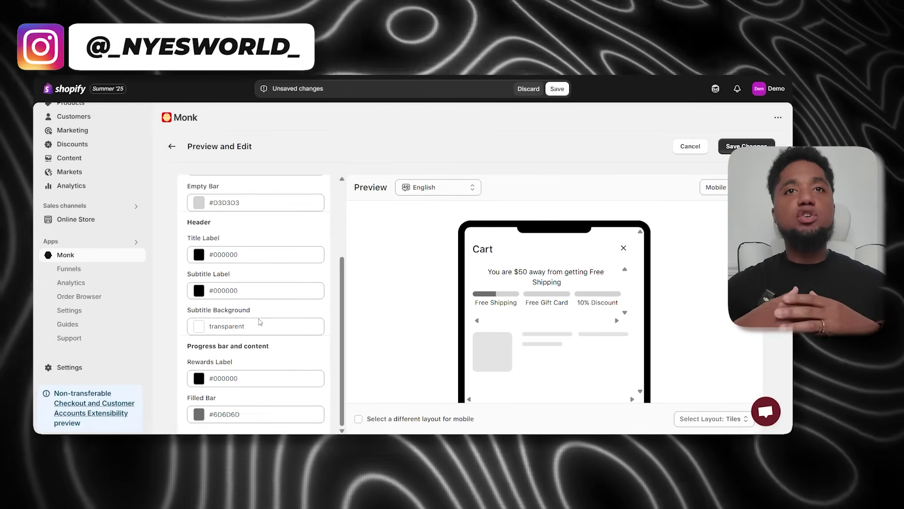
pyautogui.scroll(3, 206, 243)
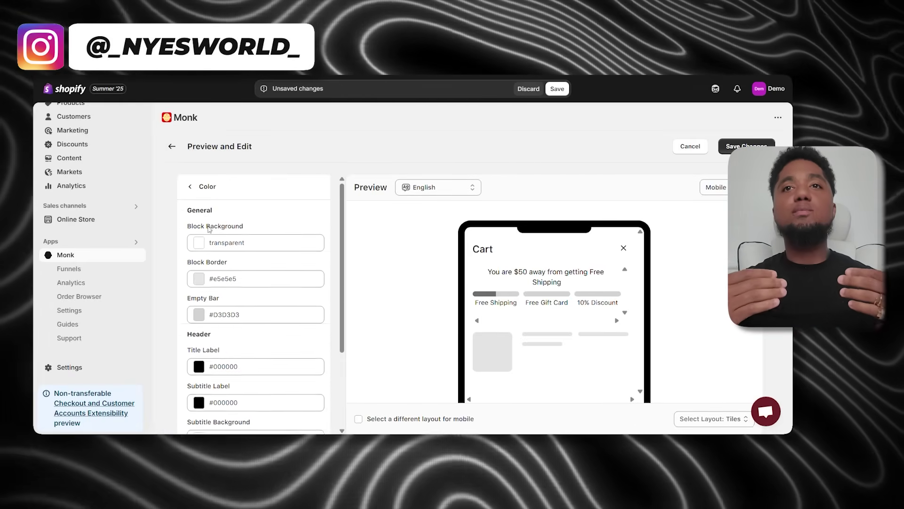
pyautogui.click(190, 188)
pyautogui.click(220, 268)
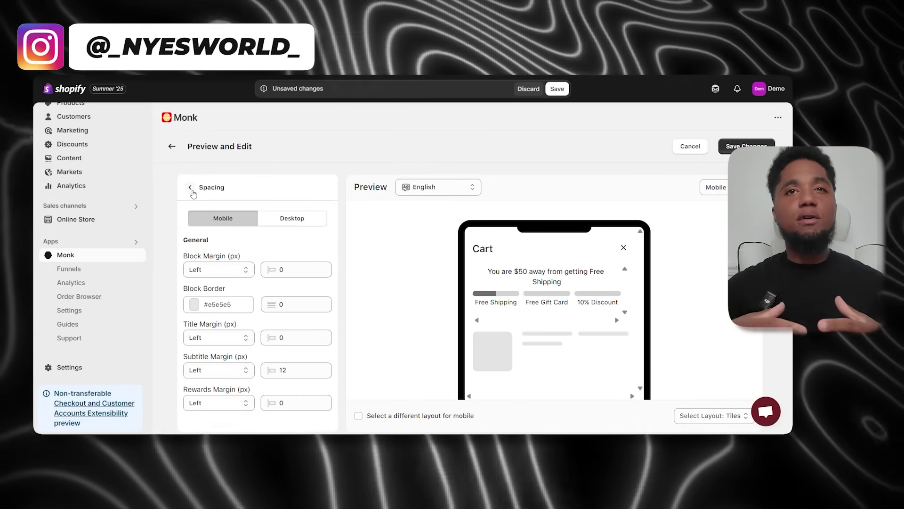
pyautogui.click(191, 188)
pyautogui.click(234, 341)
pyautogui.scroll(-5, 218, 216)
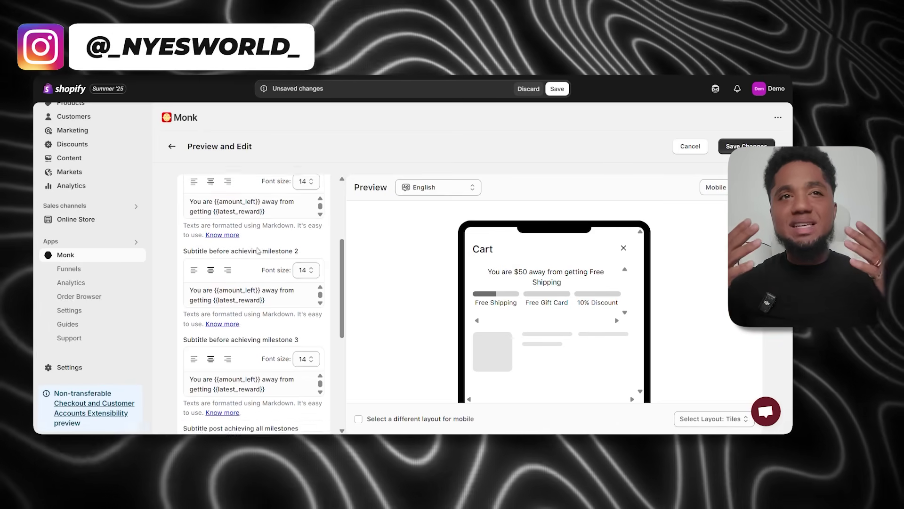
pyautogui.scroll(-5, 217, 280)
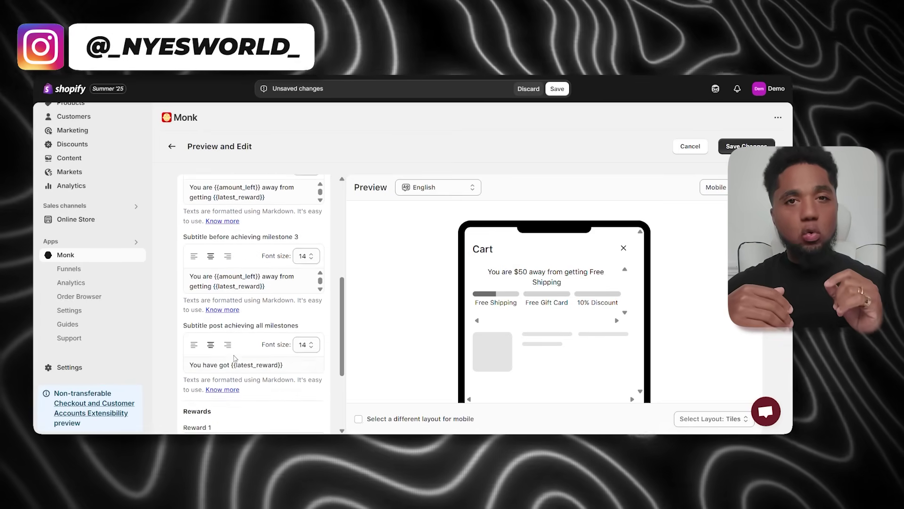
pyautogui.scroll(10, 204, 237)
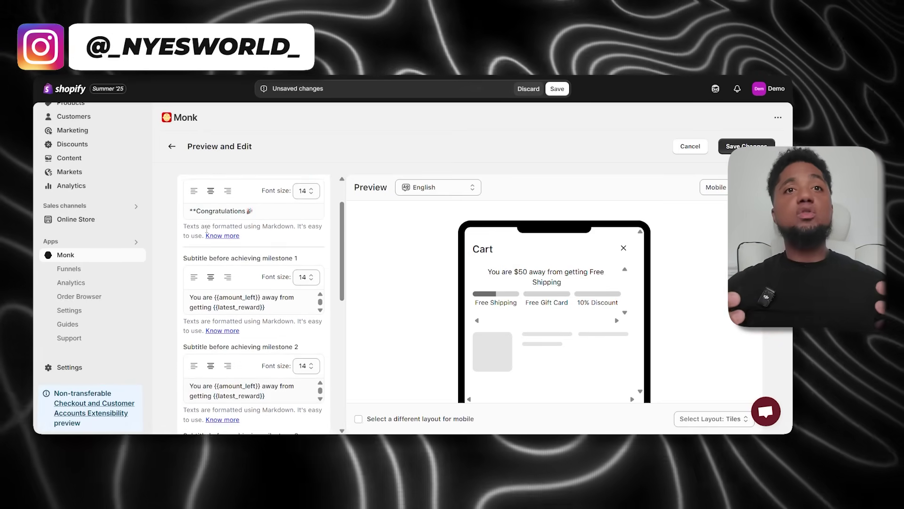
pyautogui.click(191, 188)
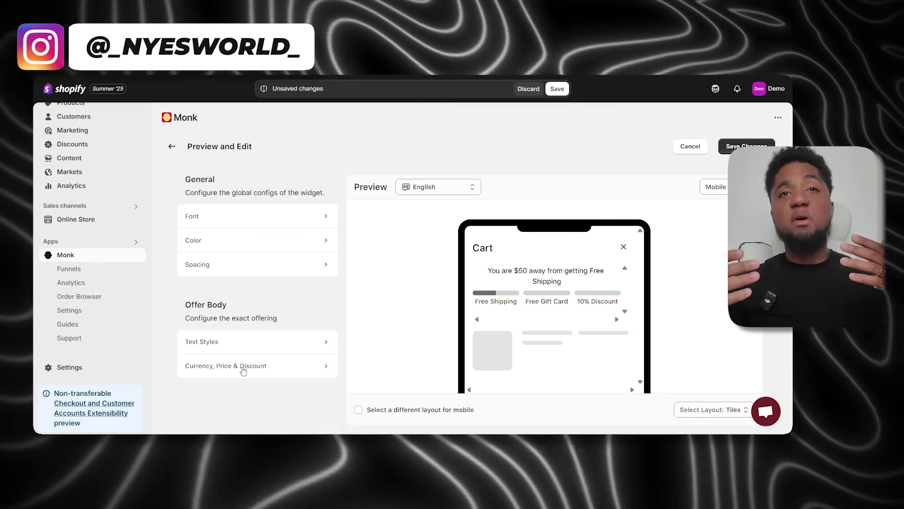
pyautogui.click(243, 370)
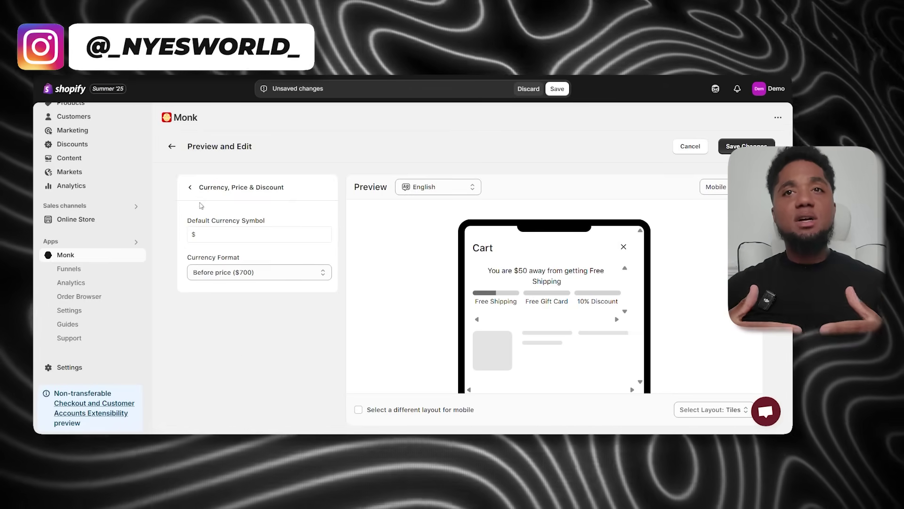
pyautogui.click(190, 187)
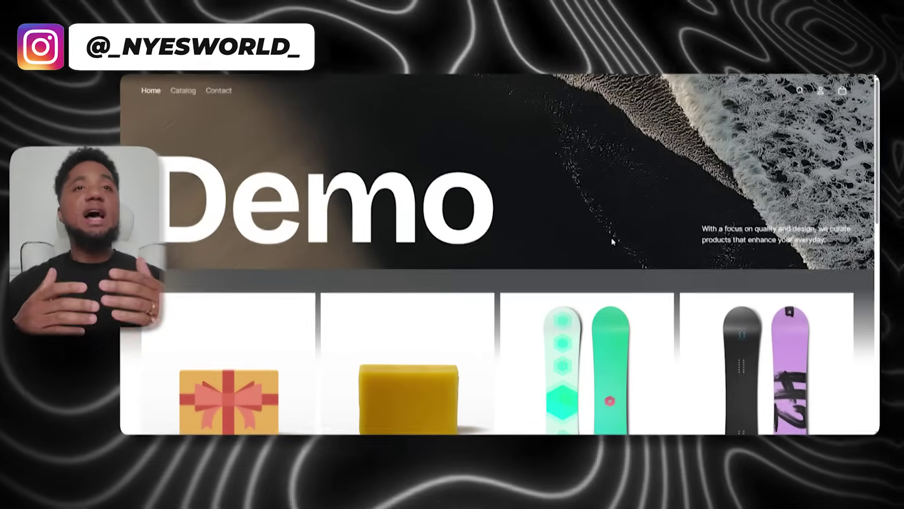
# Add The Collection Snowboard: Hydrogen to the cart and check the progress bar milestones in the cart drawer.
pyautogui.scroll(-5, 677, 278)
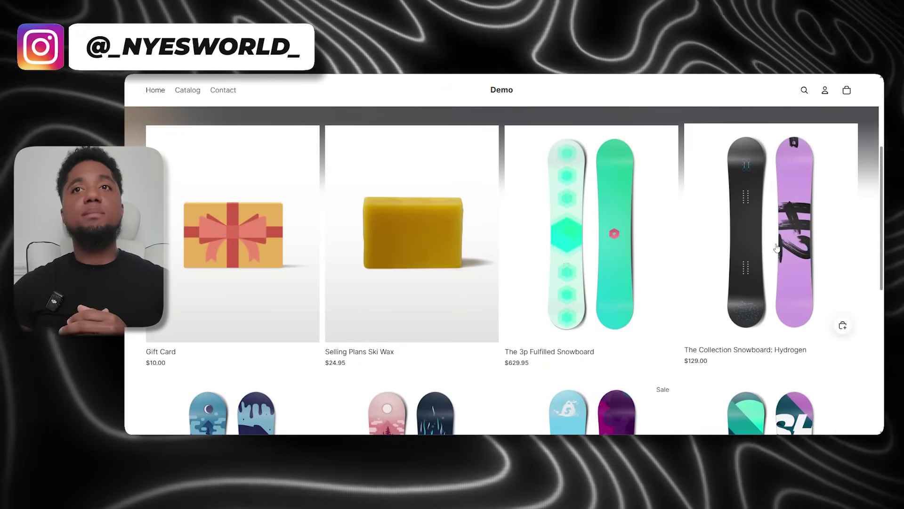
pyautogui.click(777, 248)
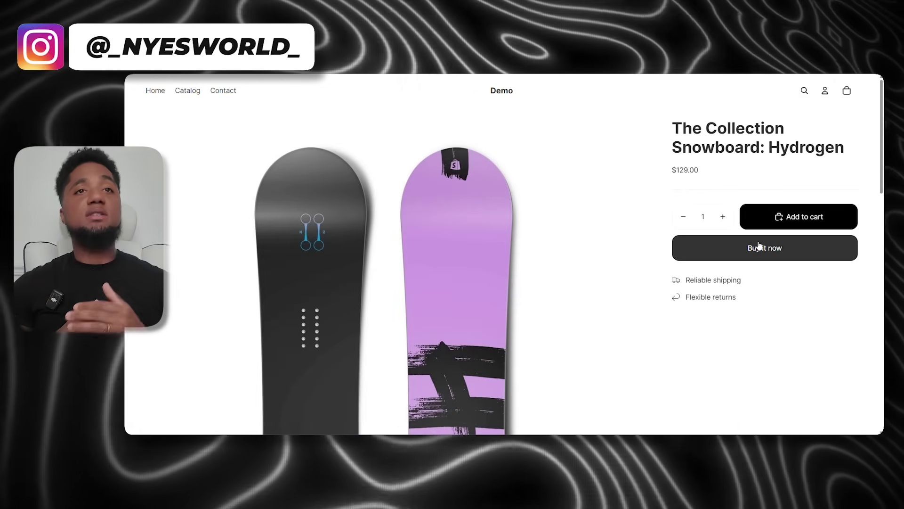
pyautogui.scroll(-3, 646, 300)
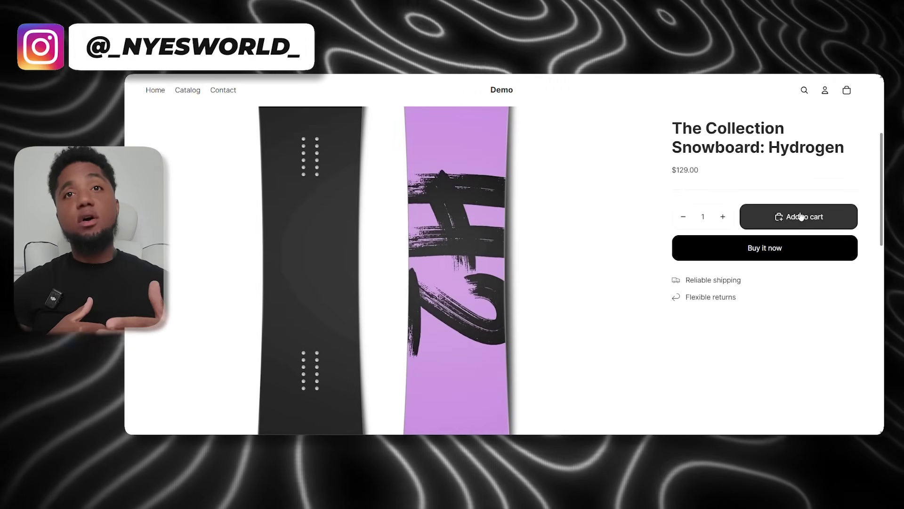
pyautogui.click(802, 217)
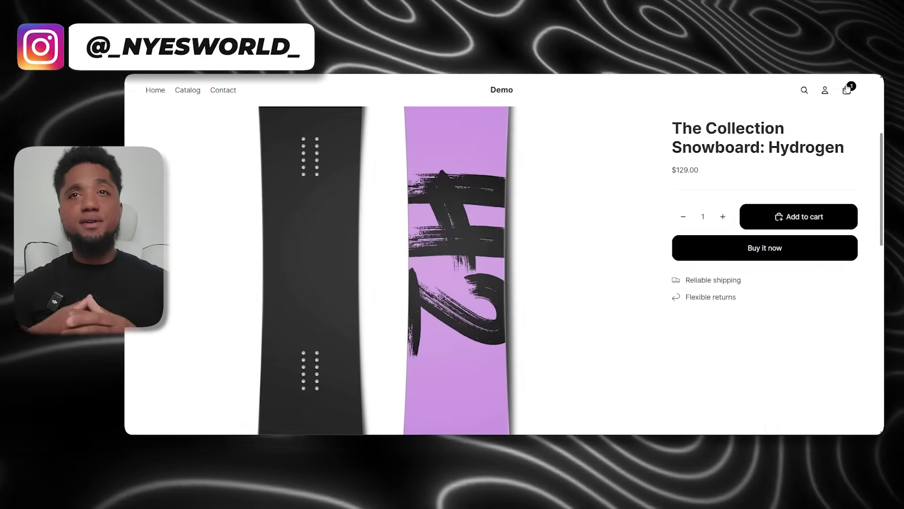
pyautogui.click(847, 90)
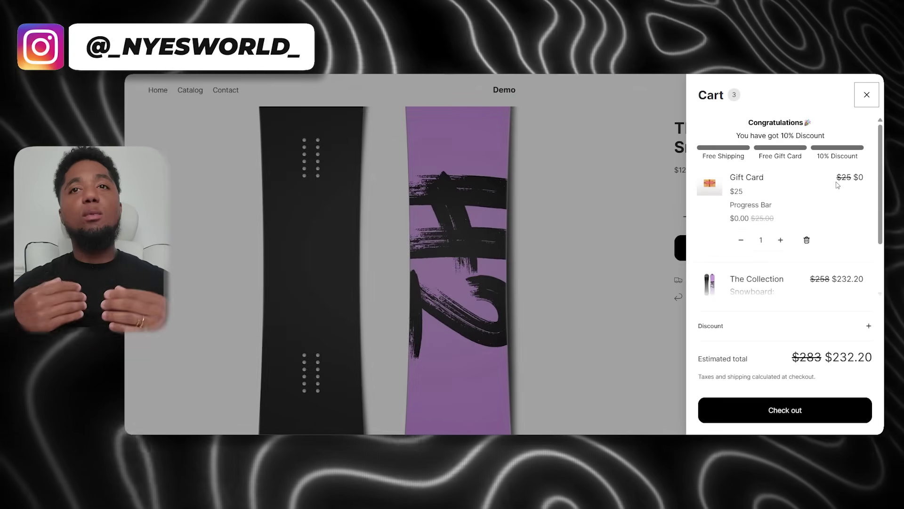
pyautogui.scroll(-2, 833, 245)
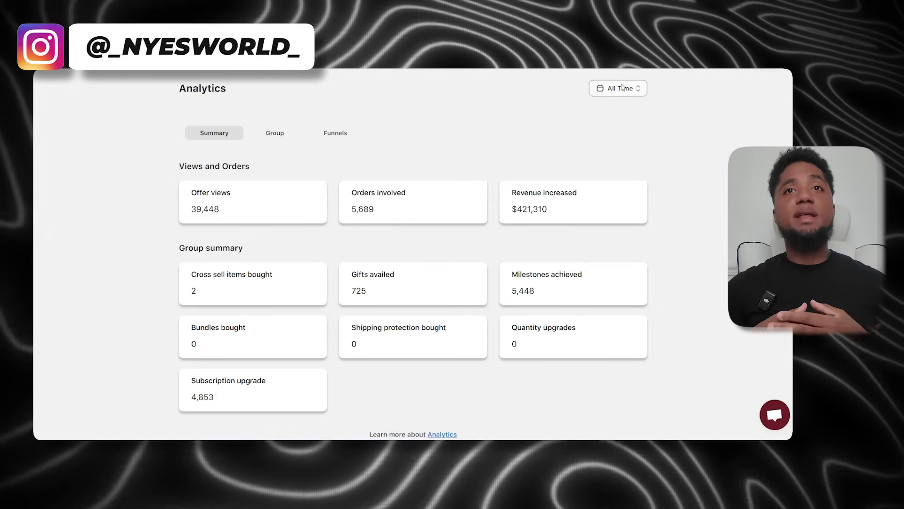
# Review the all-time figures ($421,310 revenue, 5,448 milestones), then limit analytics to the last 30 days.
pyautogui.moveTo(499, 216); pyautogui.dragTo(571, 227)
pyautogui.moveTo(507, 296); pyautogui.dragTo(545, 300)
pyautogui.moveTo(191, 402); pyautogui.dragTo(229, 408)
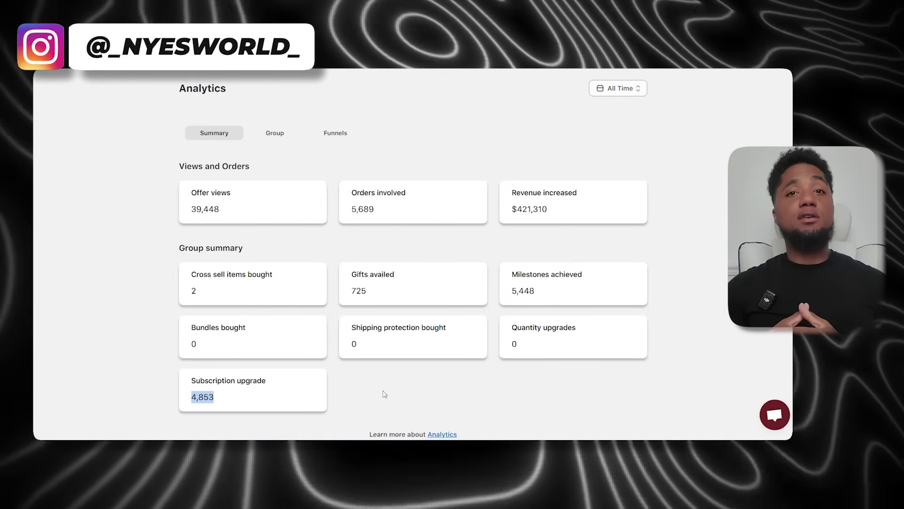
pyautogui.click(403, 394)
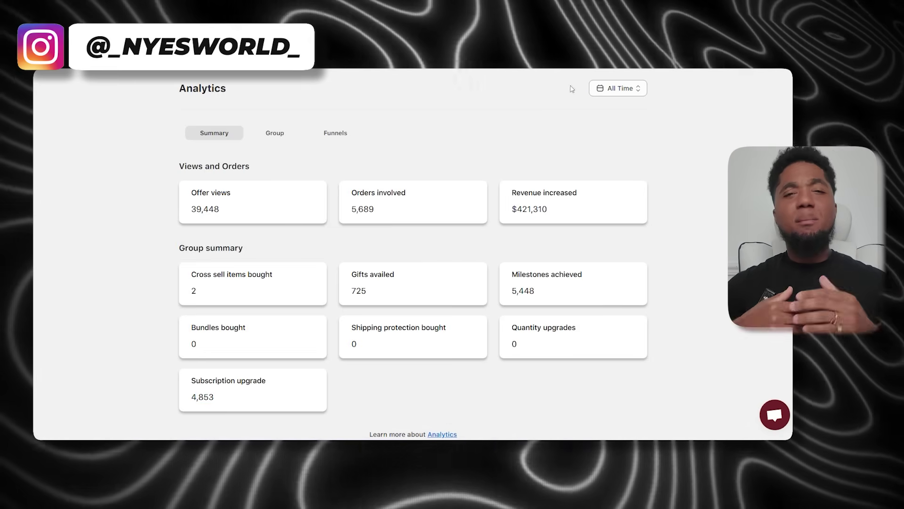
pyautogui.click(618, 88)
pyautogui.click(617, 140)
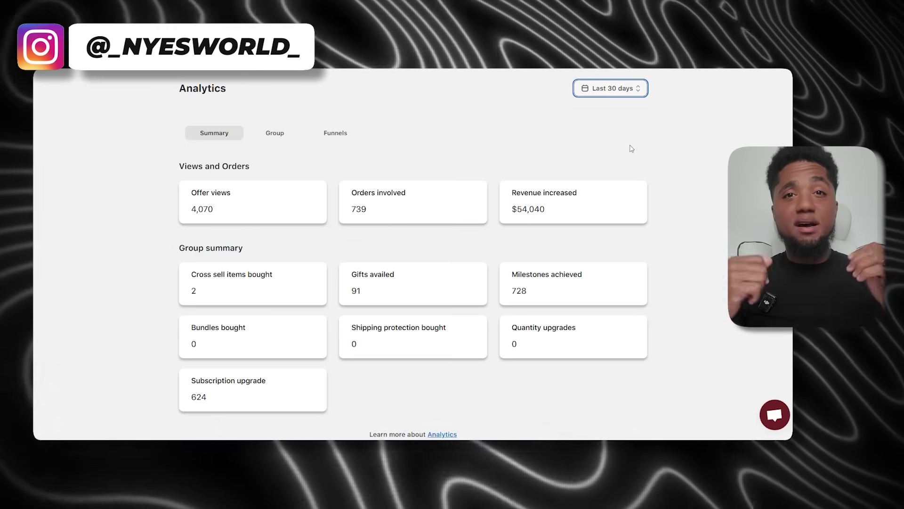
# Group analytics by the Cart progress bar offer type and check the Funnels and Summary views.
pyautogui.moveTo(513, 214); pyautogui.dragTo(549, 216)
pyautogui.click(550, 216)
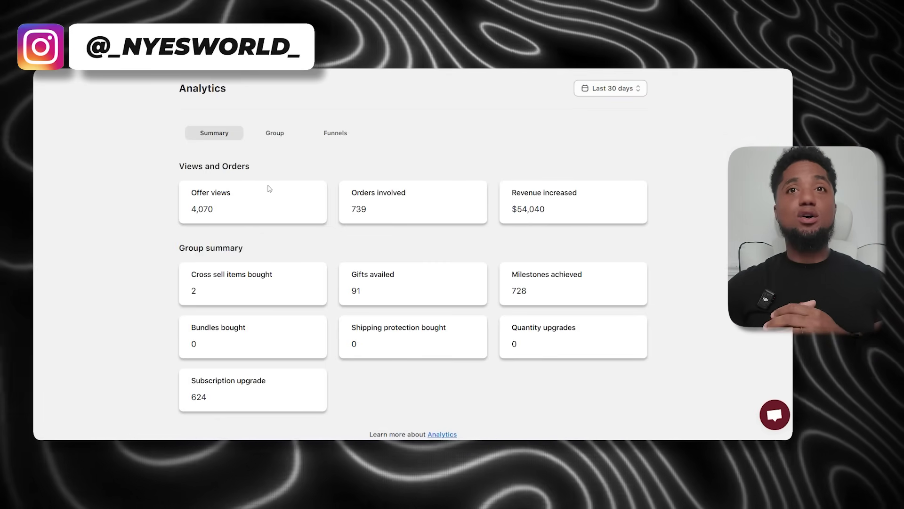
pyautogui.doubleClick(193, 211)
pyautogui.click(269, 134)
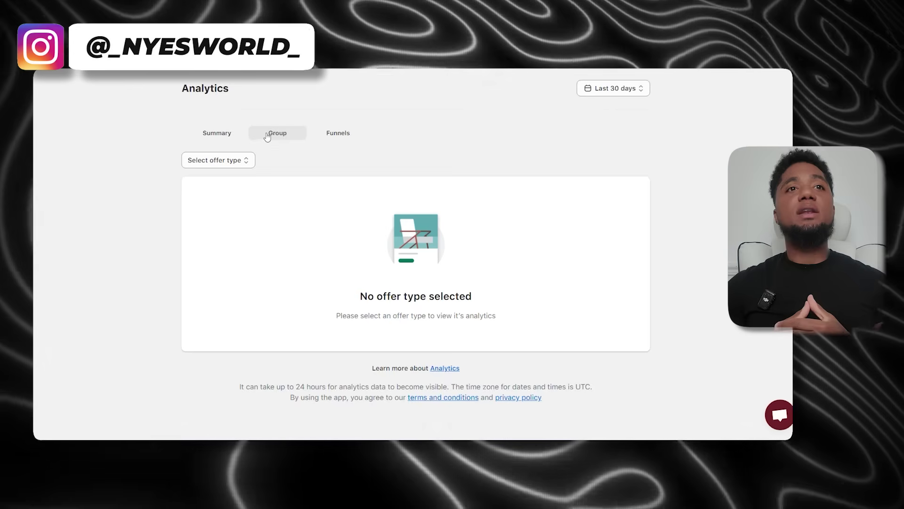
pyautogui.click(234, 159)
pyautogui.click(229, 186)
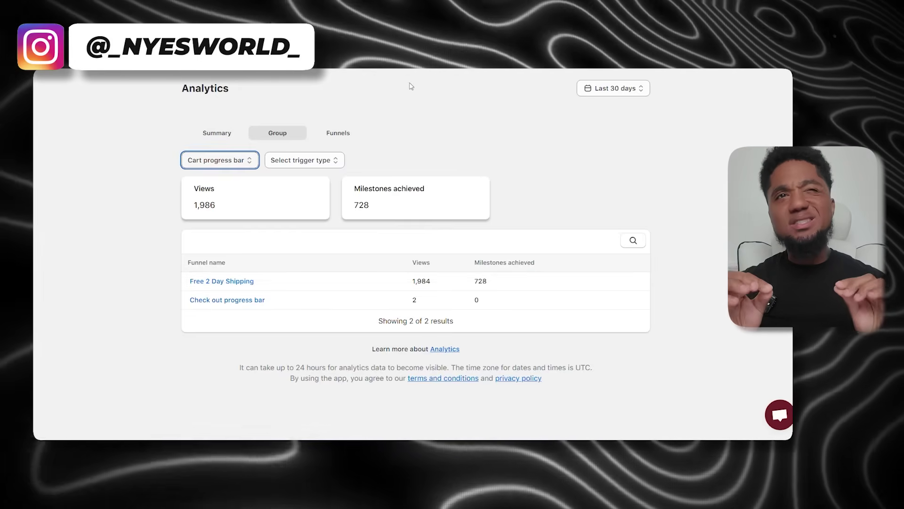
pyautogui.click(335, 133)
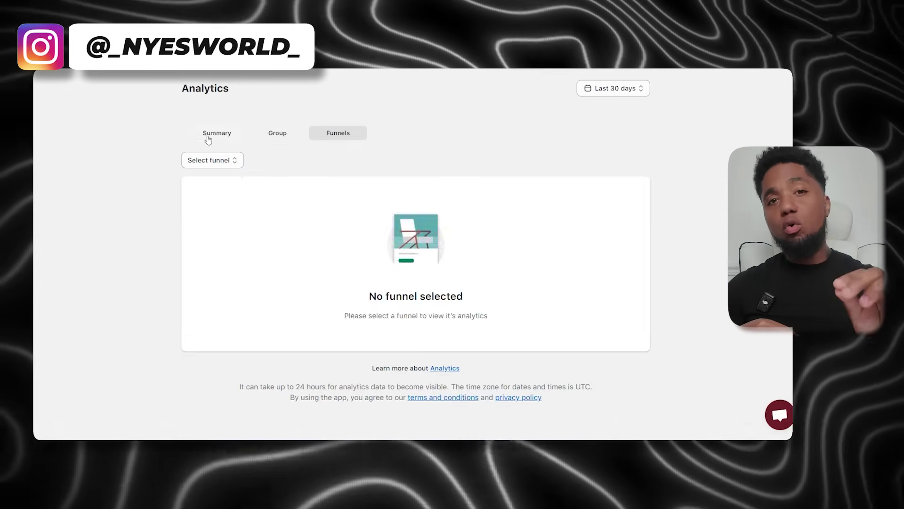
pyautogui.click(209, 138)
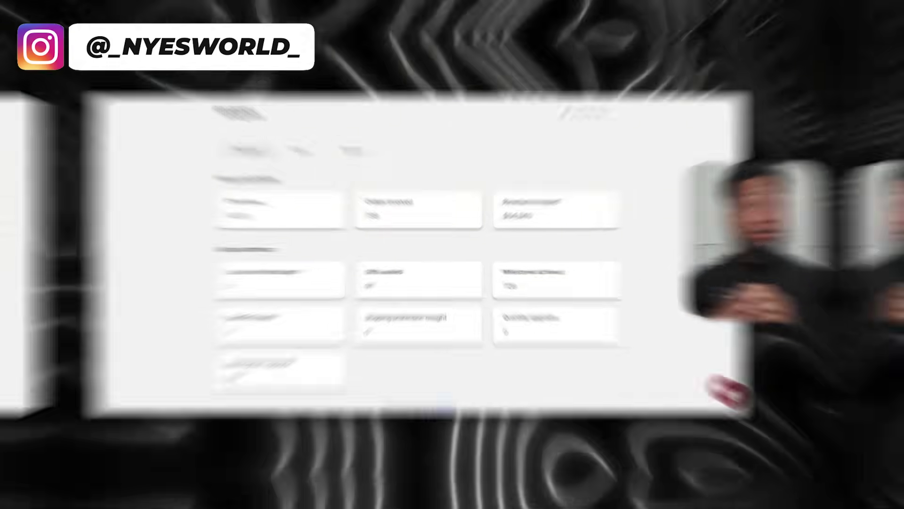